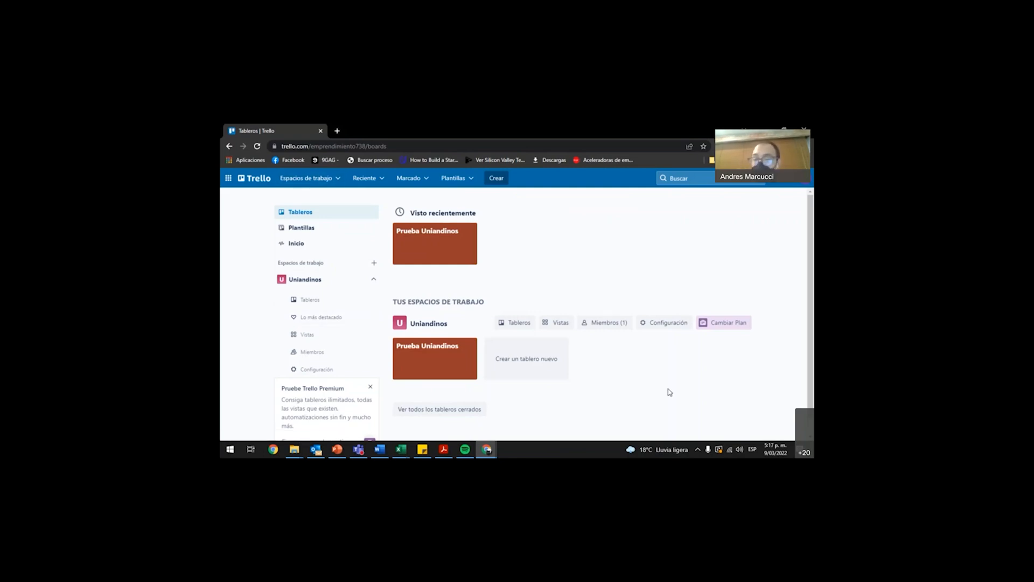
Open the Prueba Uniandinos board and look across all of its lists.
{"action": "left_click", "coordinate": [424, 365]}
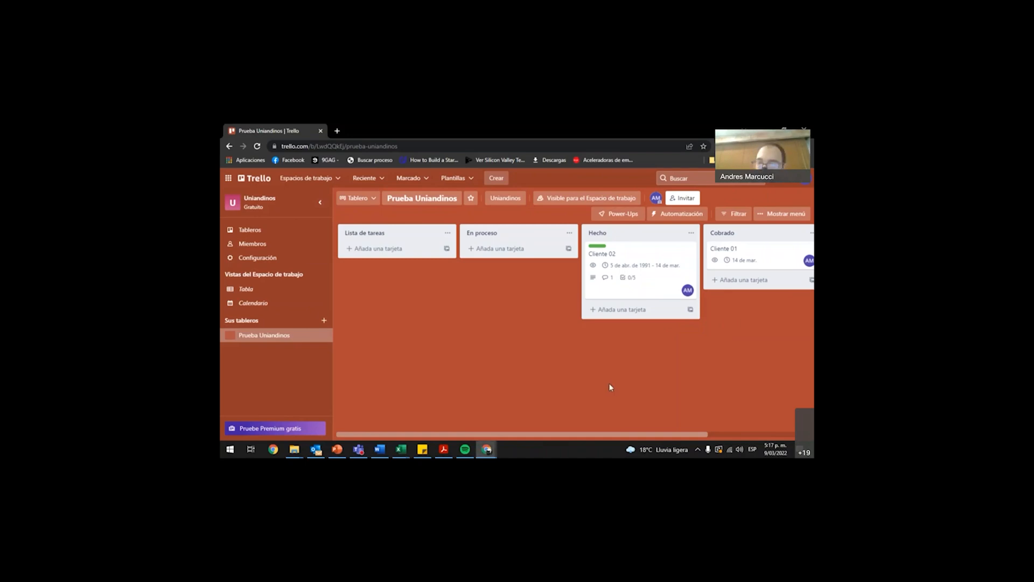
{"action": "scroll", "coordinate": [515, 328], "scroll_direction": "right", "scroll_amount": 1}
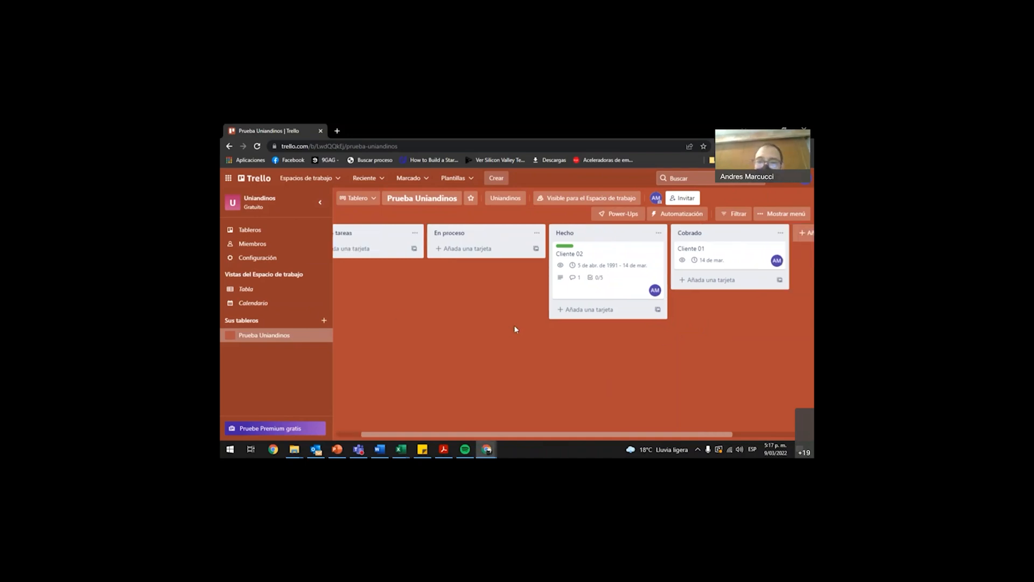
{"action": "scroll", "coordinate": [514, 325], "scroll_direction": "right", "scroll_amount": 3}
{"action": "scroll", "coordinate": [415, 282], "scroll_direction": "left", "scroll_amount": 4}
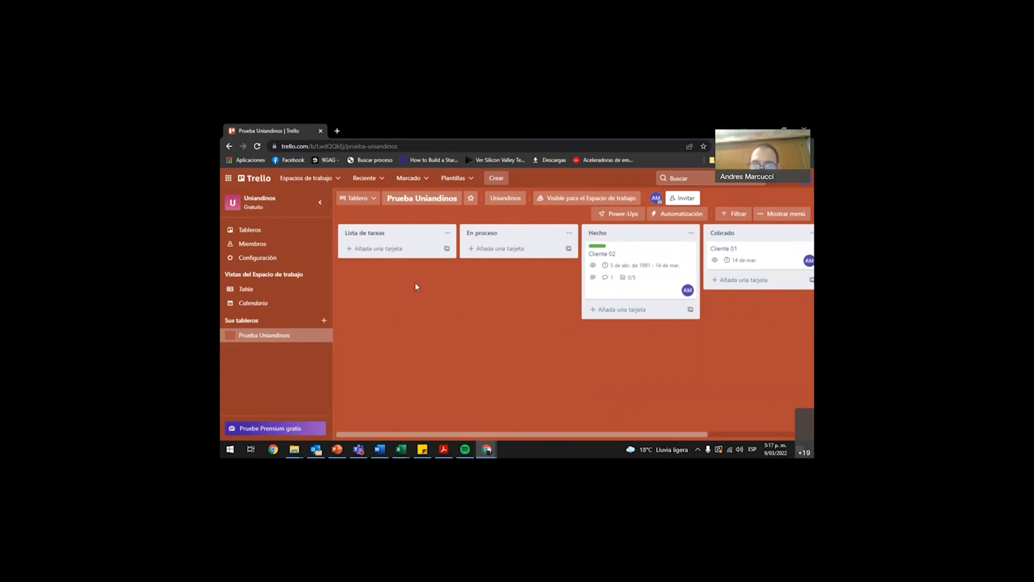
Rename the board's first list from its default title to "Por iniciar".
{"action": "left_click", "coordinate": [401, 233]}
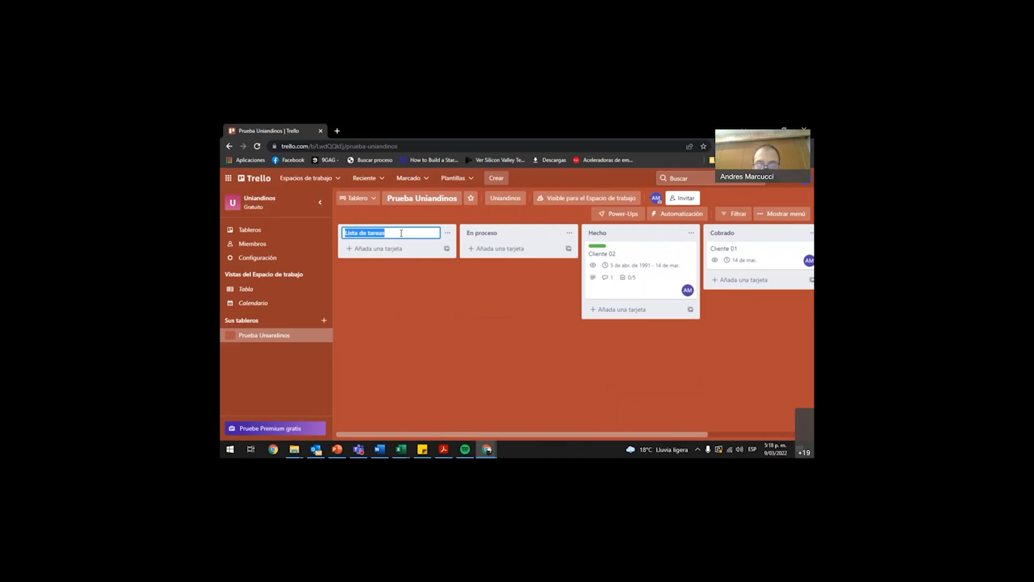
{"action": "type", "text": "Por iniciar"}
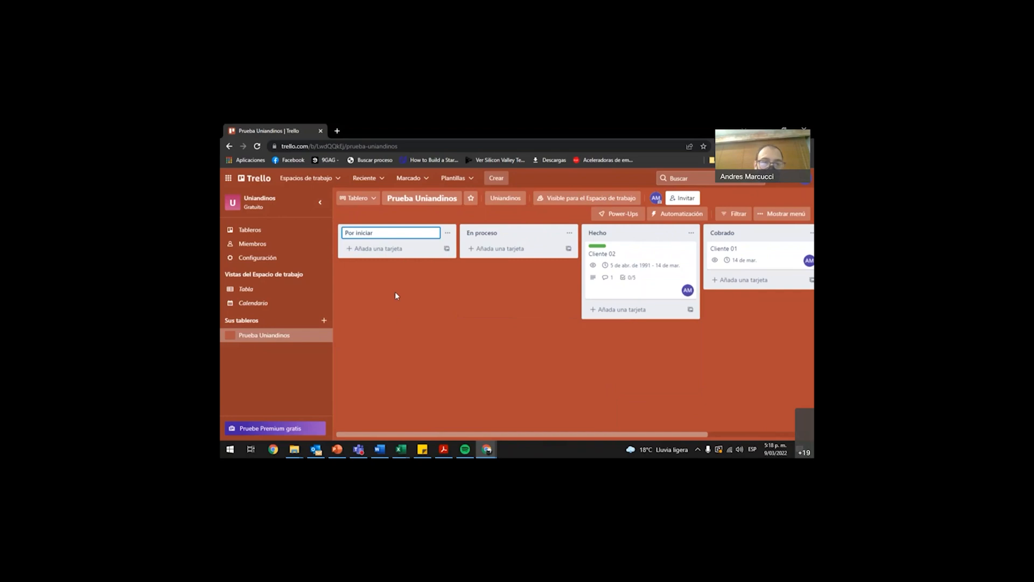
{"action": "left_click", "coordinate": [423, 306]}
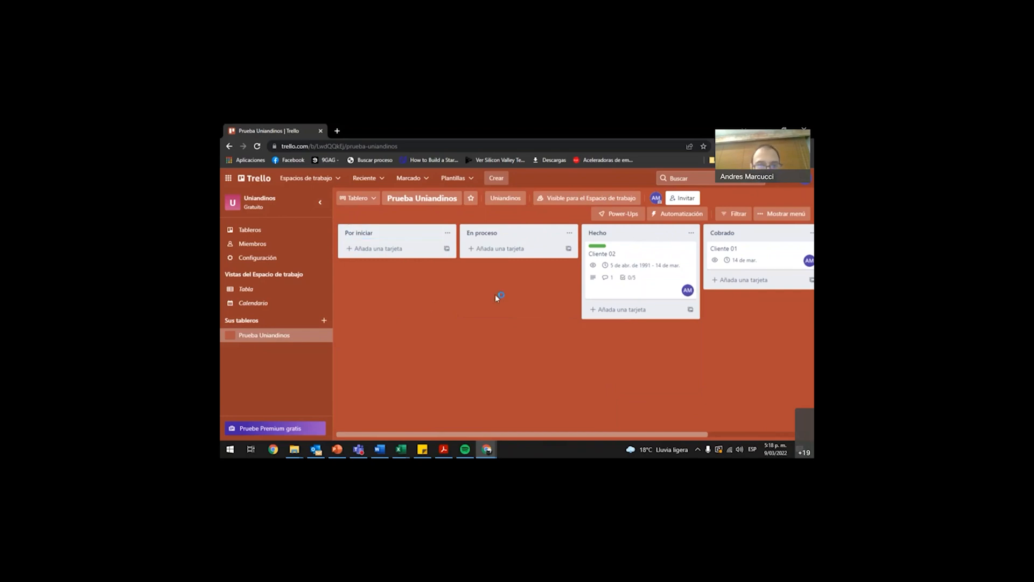
Add a new list titled "Prueba 02" after the Cobrado list.
{"action": "scroll", "coordinate": [495, 294], "scroll_direction": "right", "scroll_amount": 3}
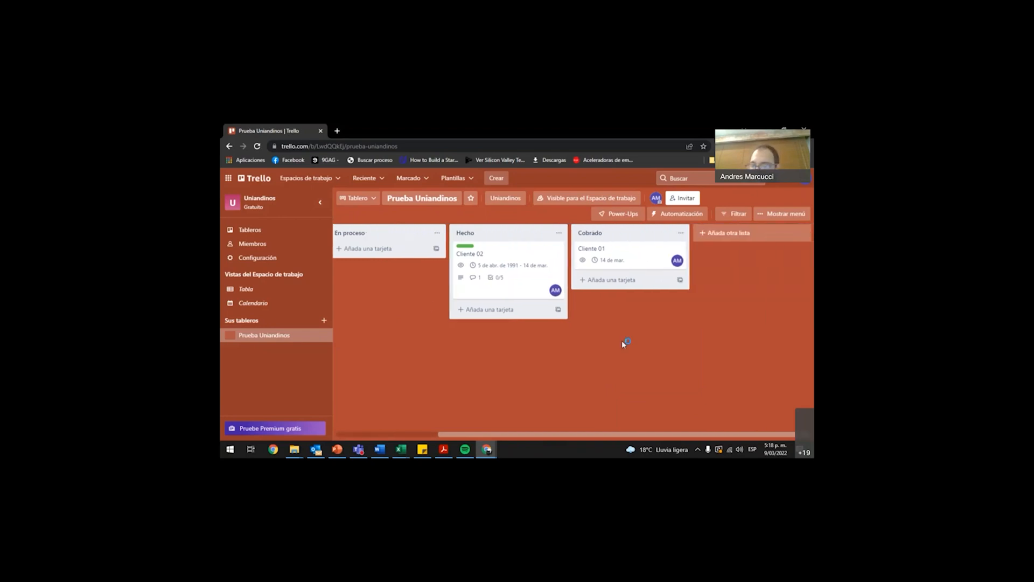
{"action": "left_click_drag", "start_coordinate": [520, 434], "coordinate": [643, 426]}
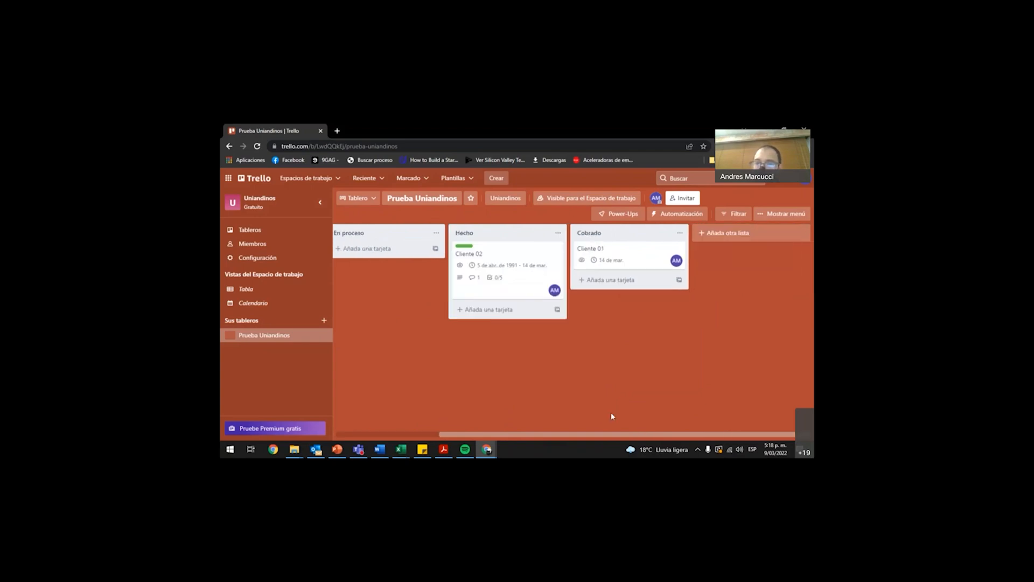
{"action": "left_click", "coordinate": [736, 234]}
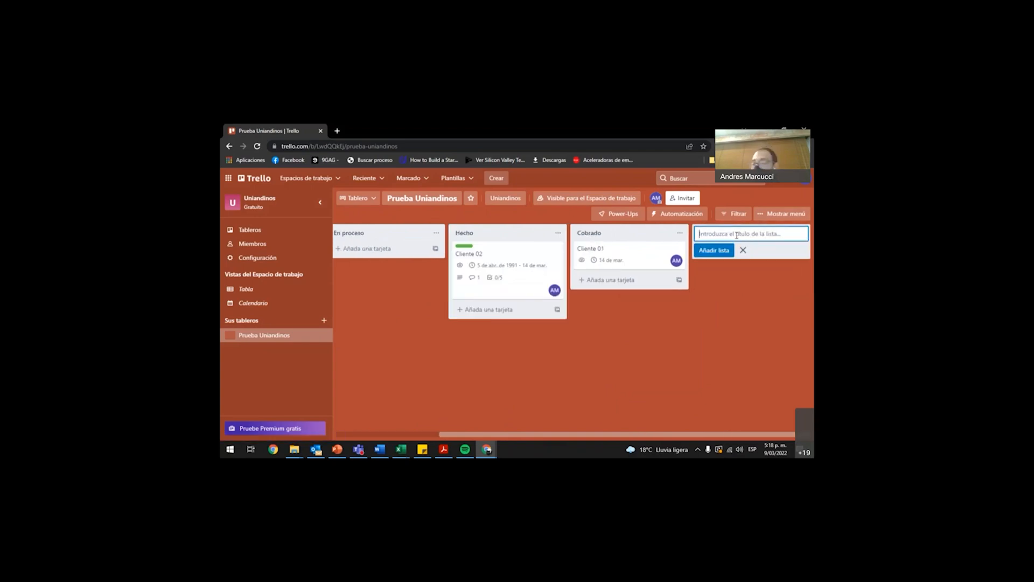
{"action": "type", "text": "Prueba 02"}
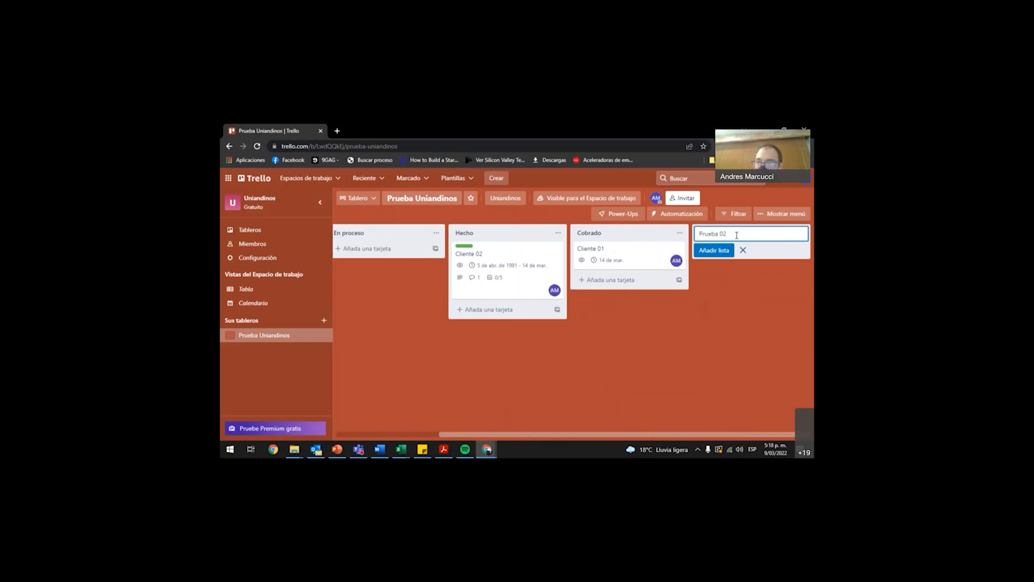
{"action": "key", "text": "Return"}
{"action": "left_click", "coordinate": [700, 309]}
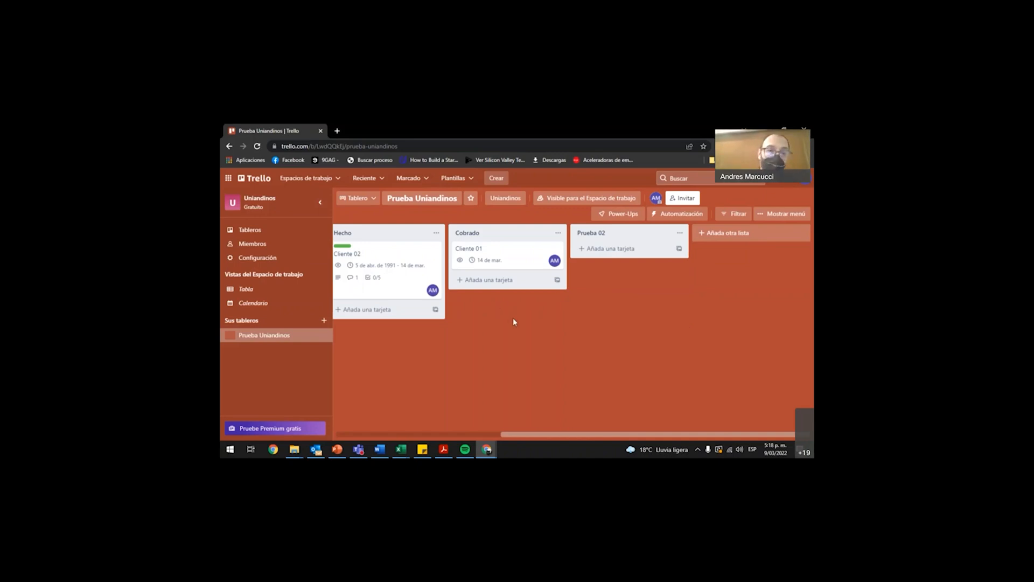
Add a card titled "Construir propuesta para cliente WWW" to the Por iniciar list.
{"action": "scroll", "coordinate": [514, 322], "scroll_direction": "left", "scroll_amount": 5}
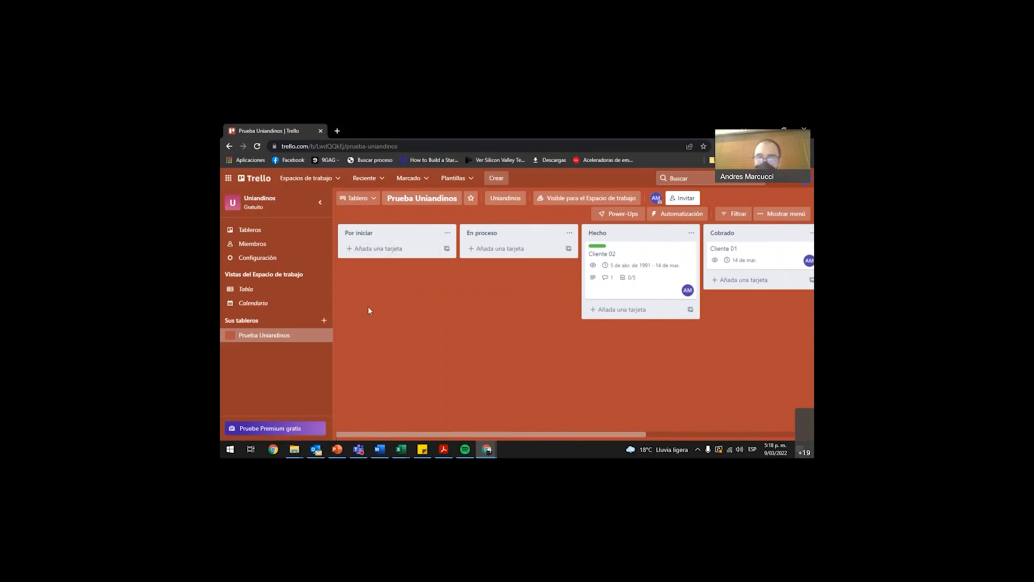
{"action": "left_click", "coordinate": [380, 251]}
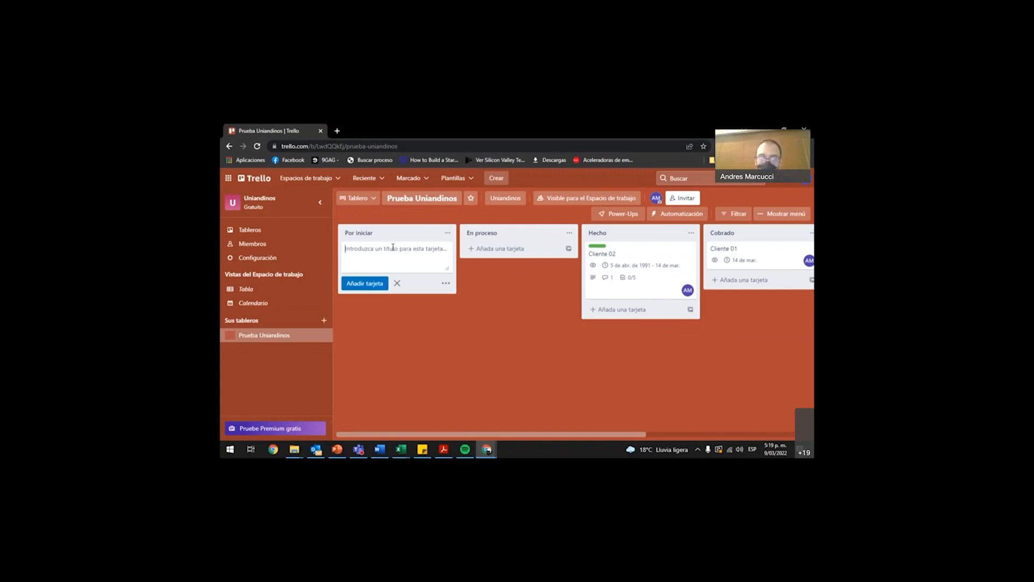
{"action": "type", "text": "Constru"}
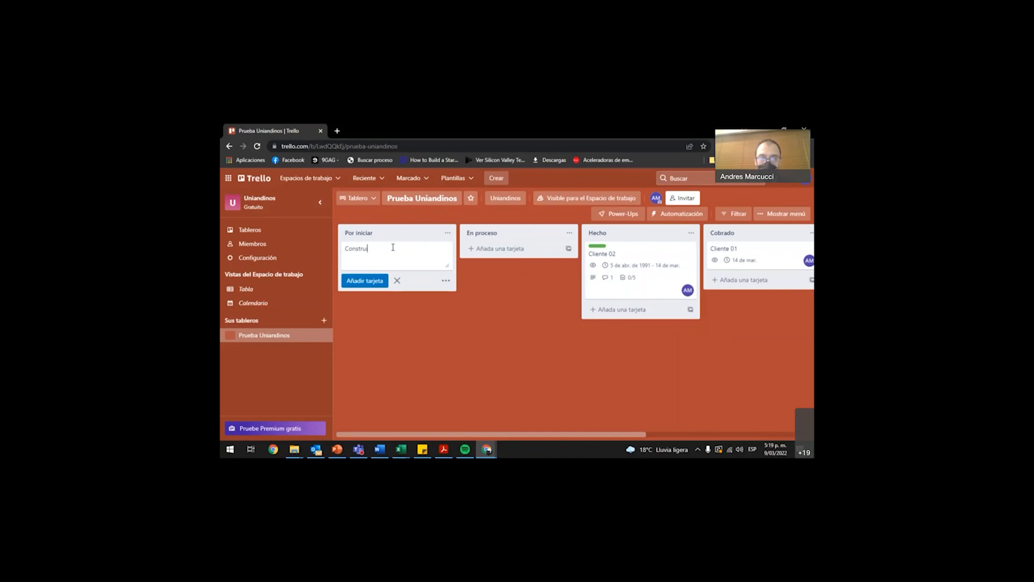
{"action": "type", "text": "ir propuesta "}
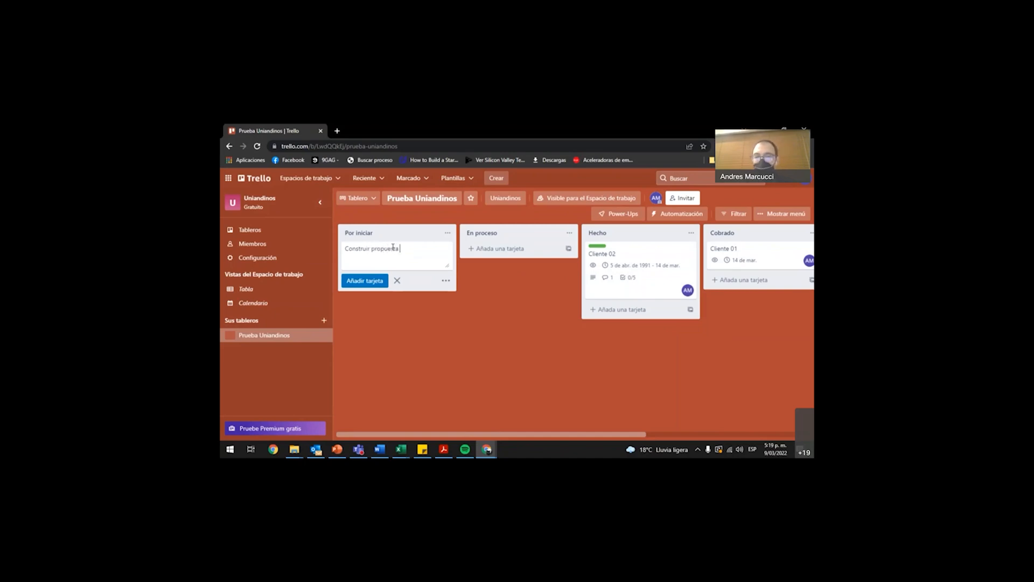
{"action": "type", "text": "para cliente WWW"}
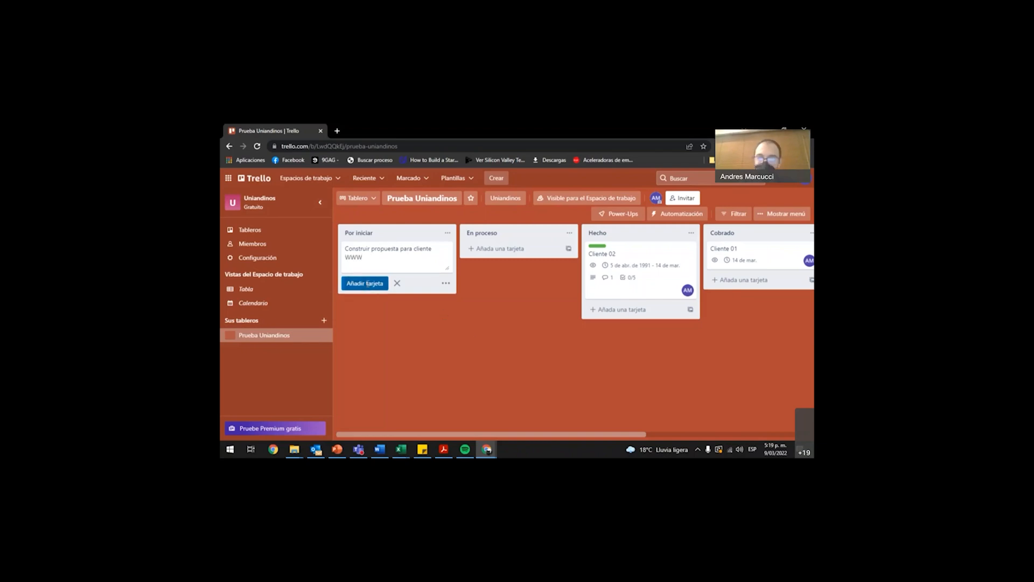
{"action": "left_click", "coordinate": [365, 284]}
{"action": "left_click", "coordinate": [496, 295]}
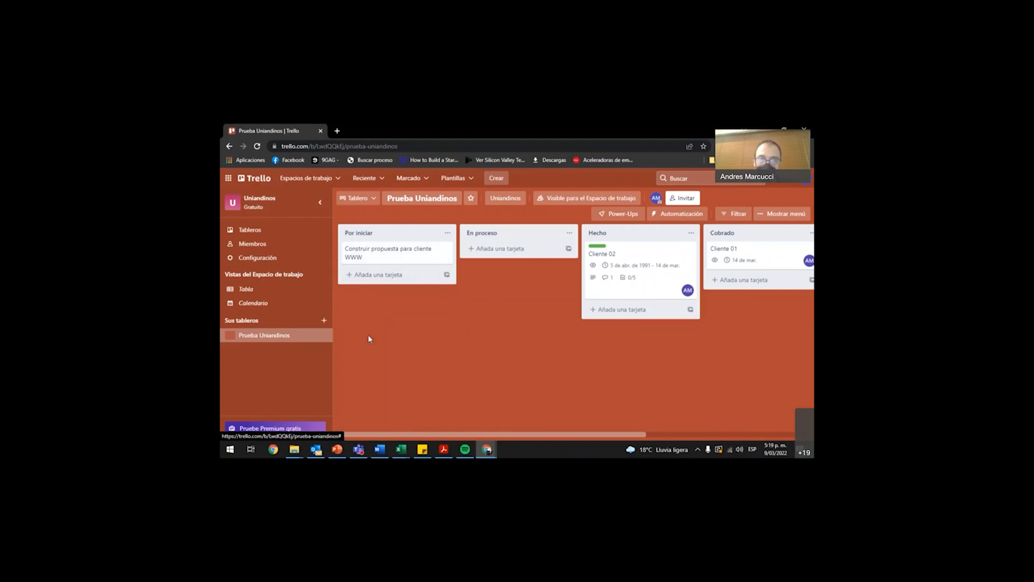
Add the cards "ajkadsflkjadsf" and "dfasklhasdf" to Por iniciar, and move "ajkadsflkjadsf" to the head of the list.
{"action": "left_click", "coordinate": [362, 274]}
{"action": "type", "text": "ajkadsflkjadsf"}
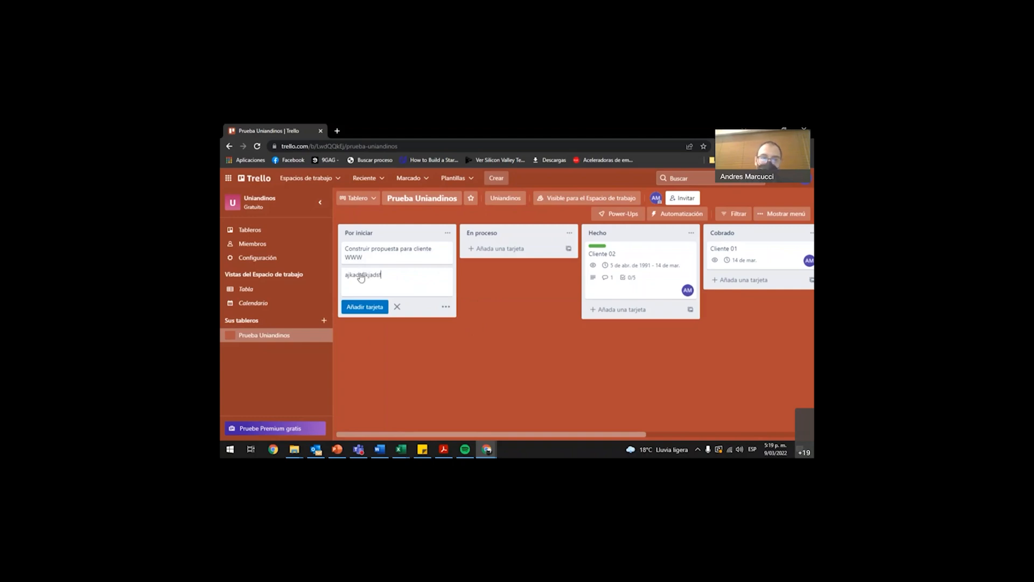
{"action": "left_click", "coordinate": [366, 307]}
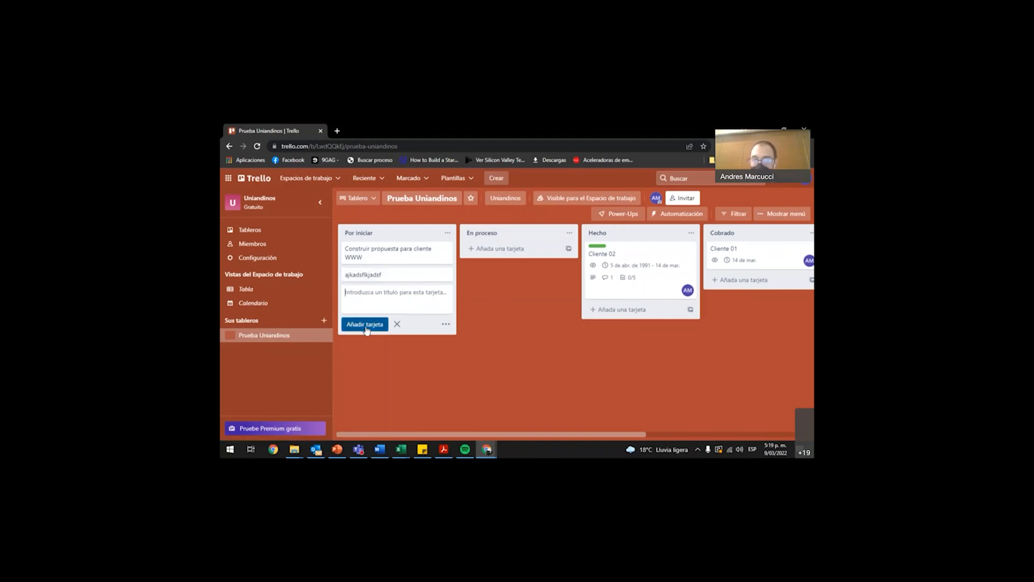
{"action": "type", "text": "dfasklhasdf"}
{"action": "left_click", "coordinate": [367, 325]}
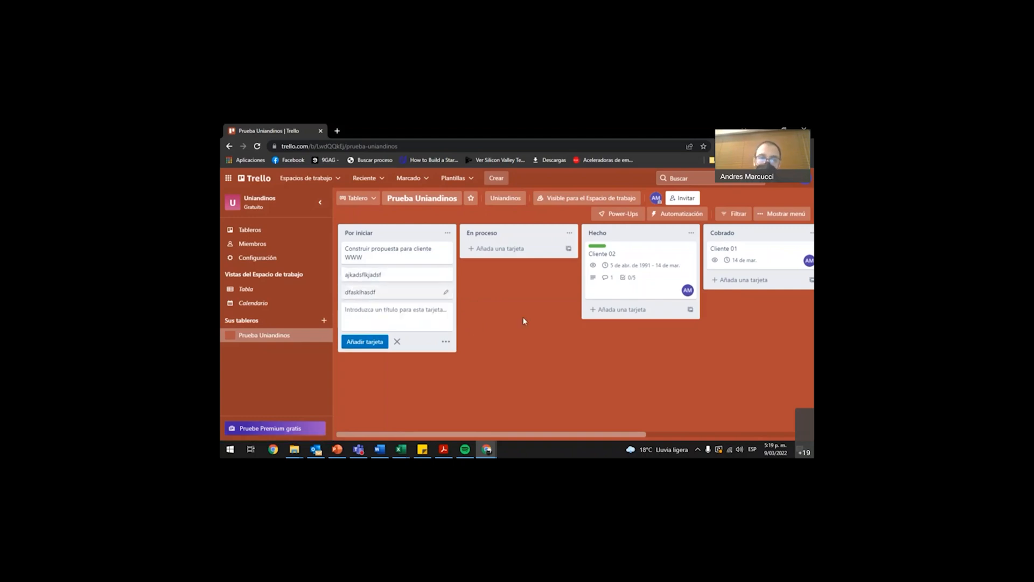
{"action": "left_click_drag", "start_coordinate": [408, 274], "coordinate": [418, 240]}
{"action": "left_click", "coordinate": [519, 294]}
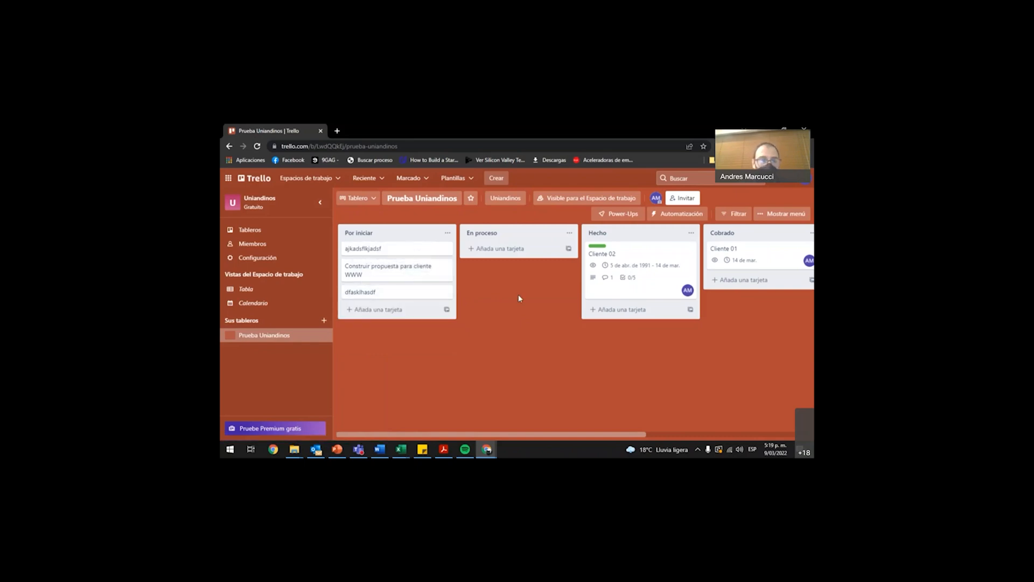
Open the details of the card "Construir propuesta para cliente WWW" and view its description editor without entering text.
{"action": "left_click", "coordinate": [444, 271]}
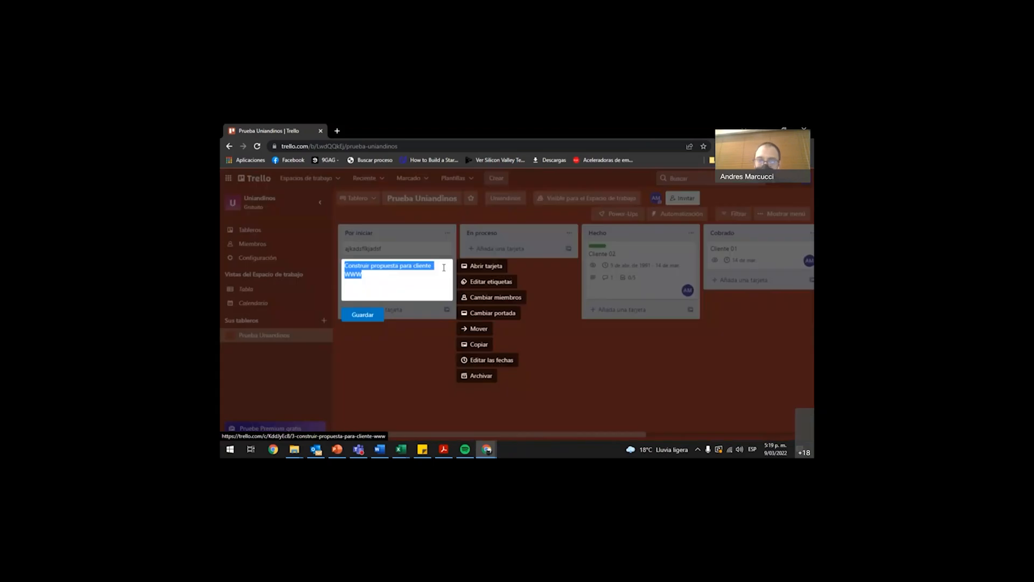
{"action": "left_click", "coordinate": [488, 266]}
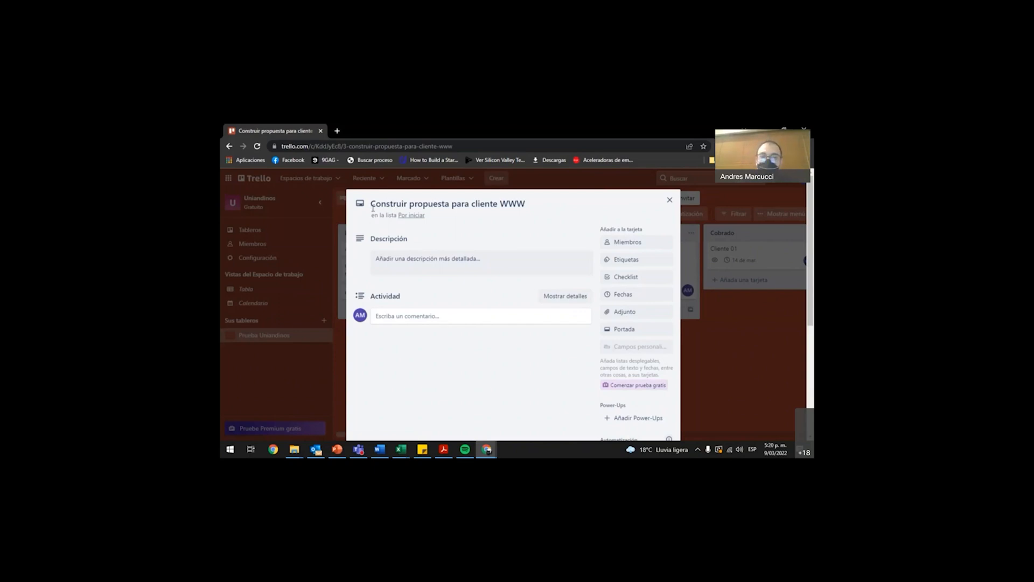
{"action": "left_click", "coordinate": [394, 264]}
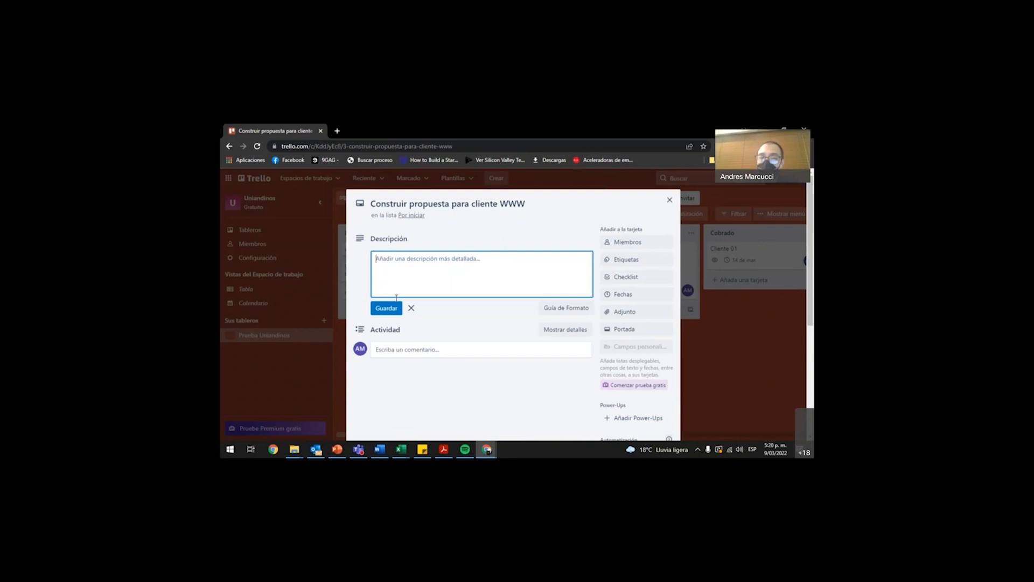
{"action": "left_click", "coordinate": [487, 365]}
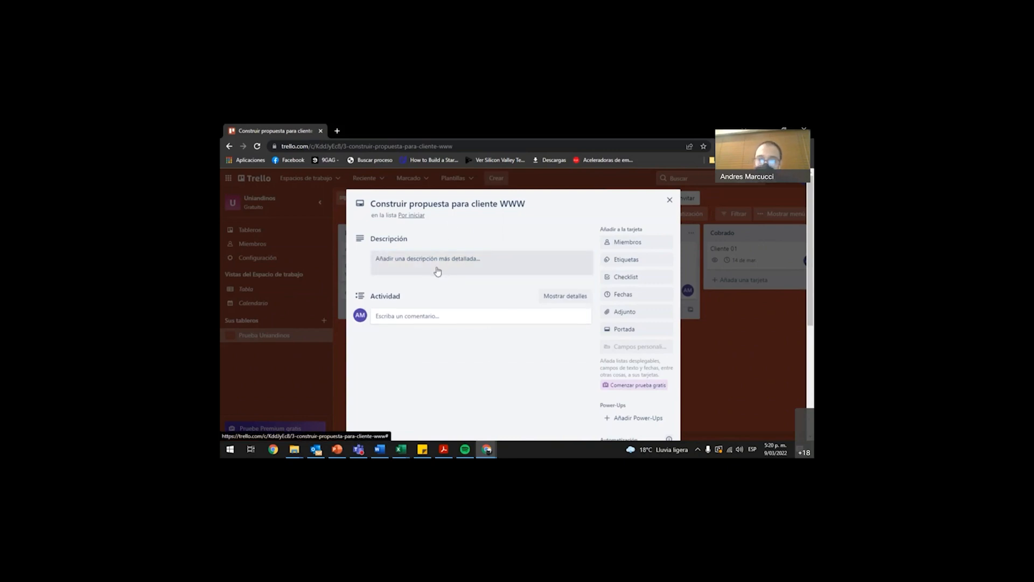
Assign the listed board member to the card "Construir propuesta para cliente WWW".
{"action": "left_click", "coordinate": [646, 246]}
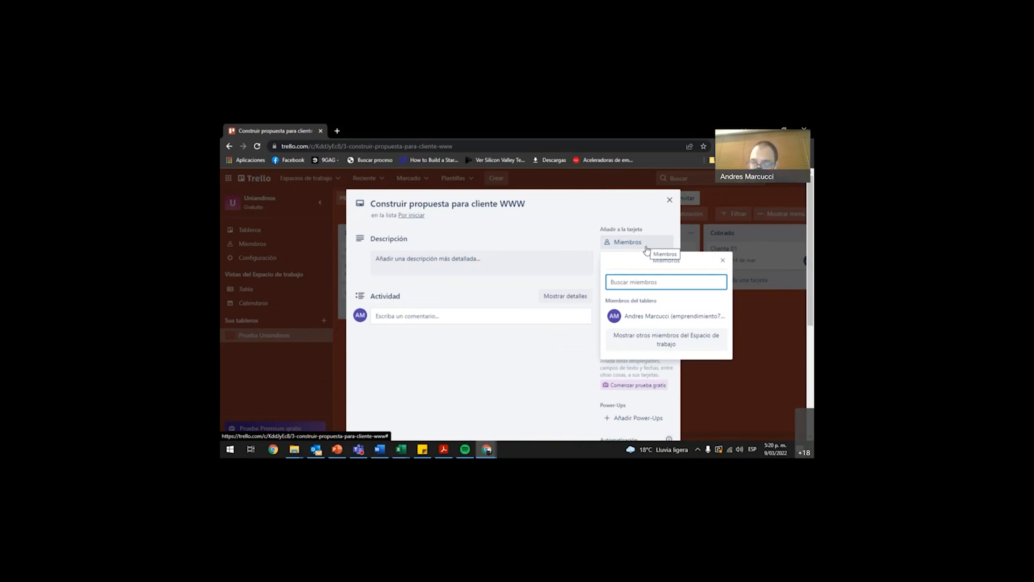
{"action": "left_click", "coordinate": [646, 322]}
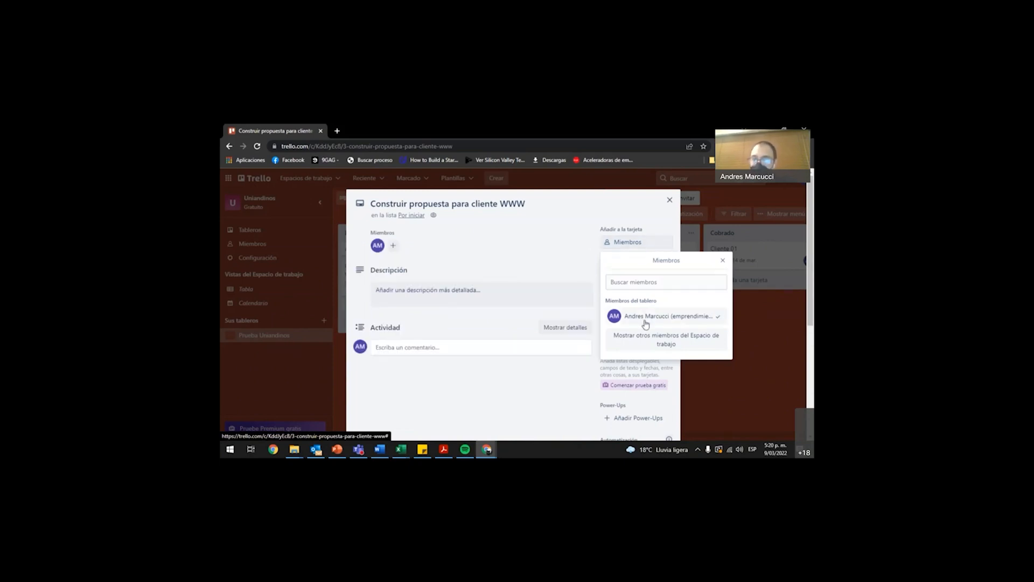
{"action": "left_click", "coordinate": [493, 237]}
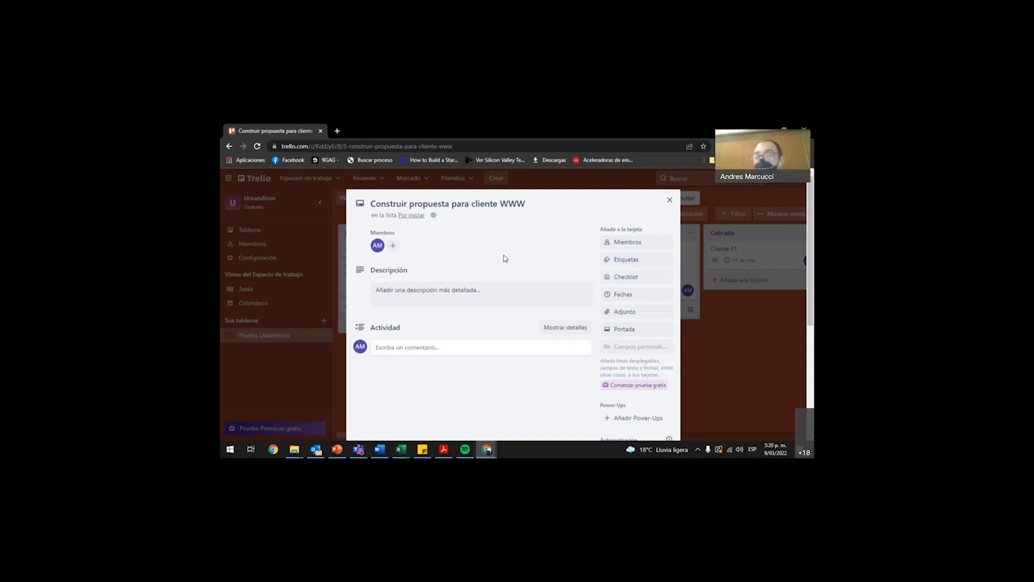
Name the untitled purple label "dsjafklñadsf" and save it.
{"action": "left_click", "coordinate": [620, 261]}
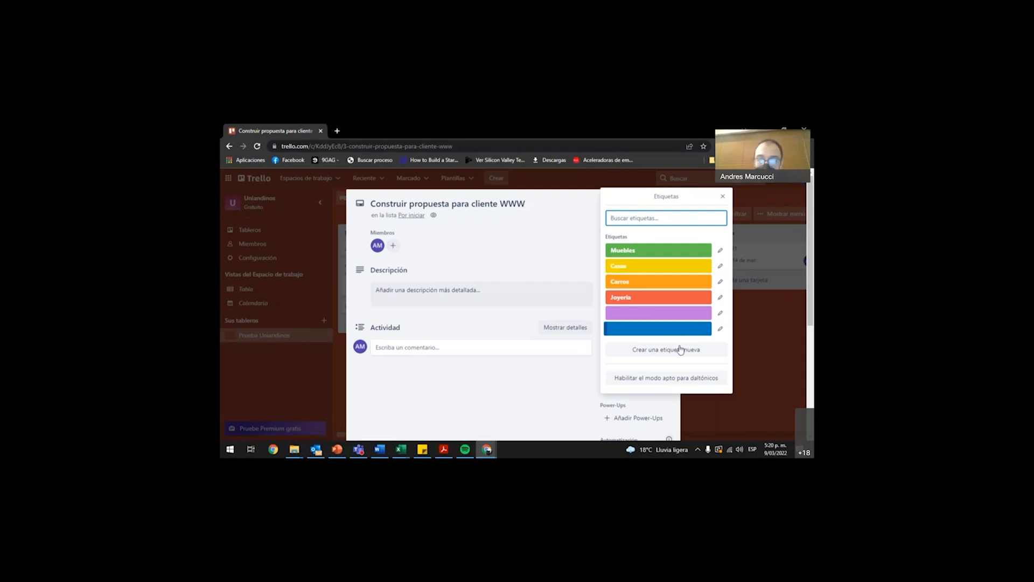
{"action": "left_click", "coordinate": [720, 313]}
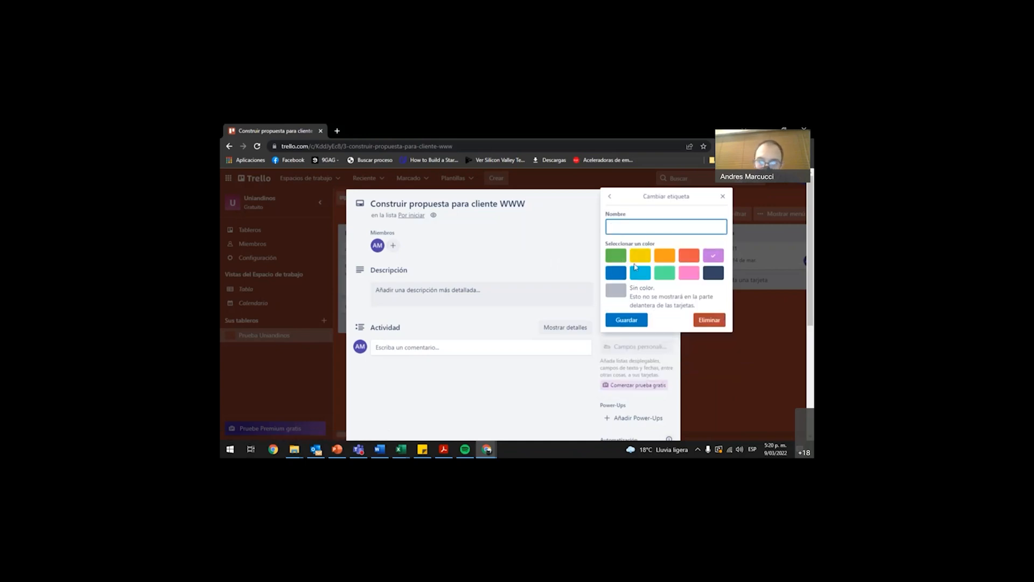
{"action": "left_click", "coordinate": [656, 230]}
{"action": "type", "text": "d"}
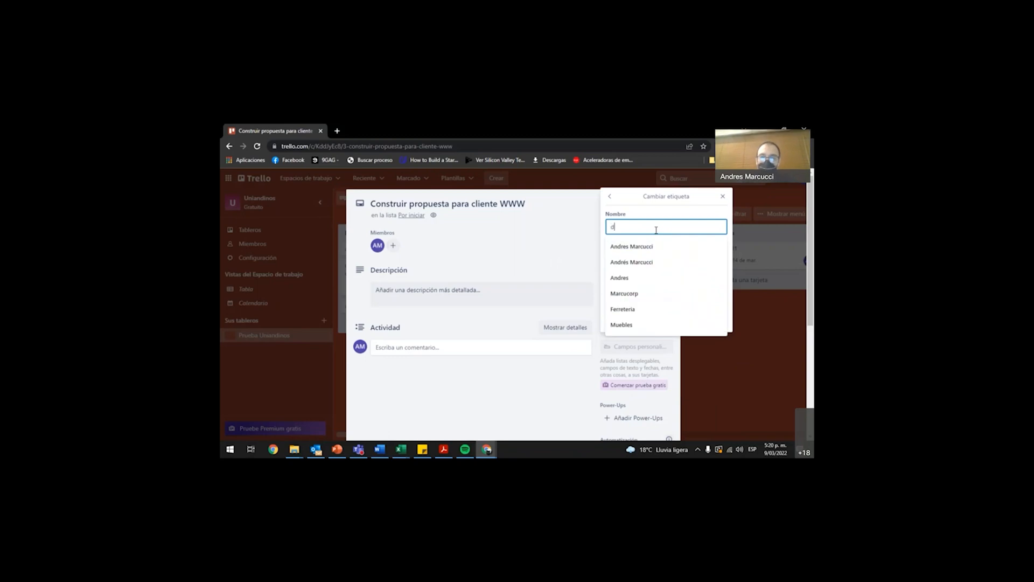
{"action": "type", "text": "sjafklñadsf"}
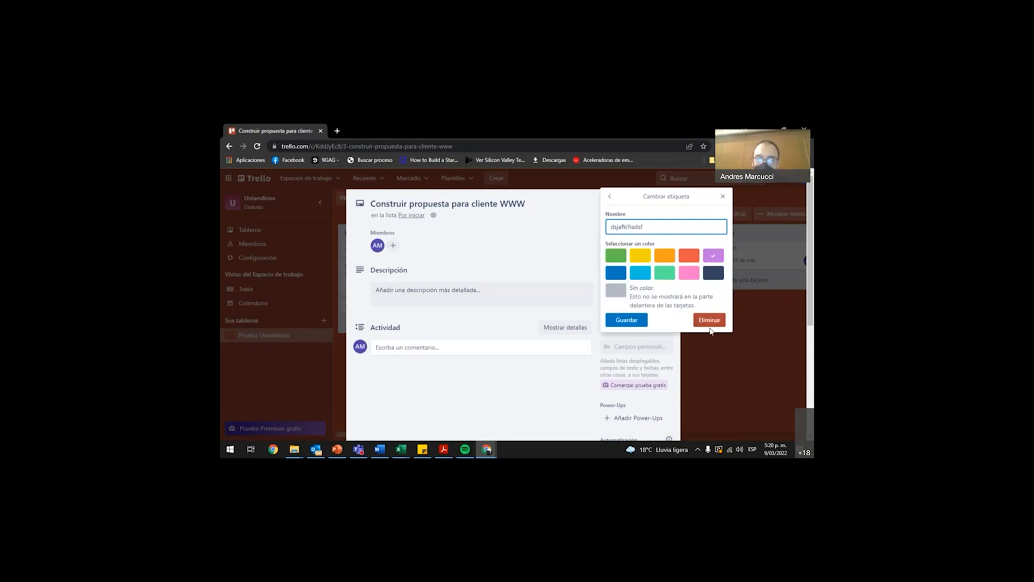
{"action": "left_click", "coordinate": [626, 321]}
Apply the purple "dsjafklñadsf", red Joyeria, orange Carros and yellow label to the card.
{"action": "left_click", "coordinate": [661, 315]}
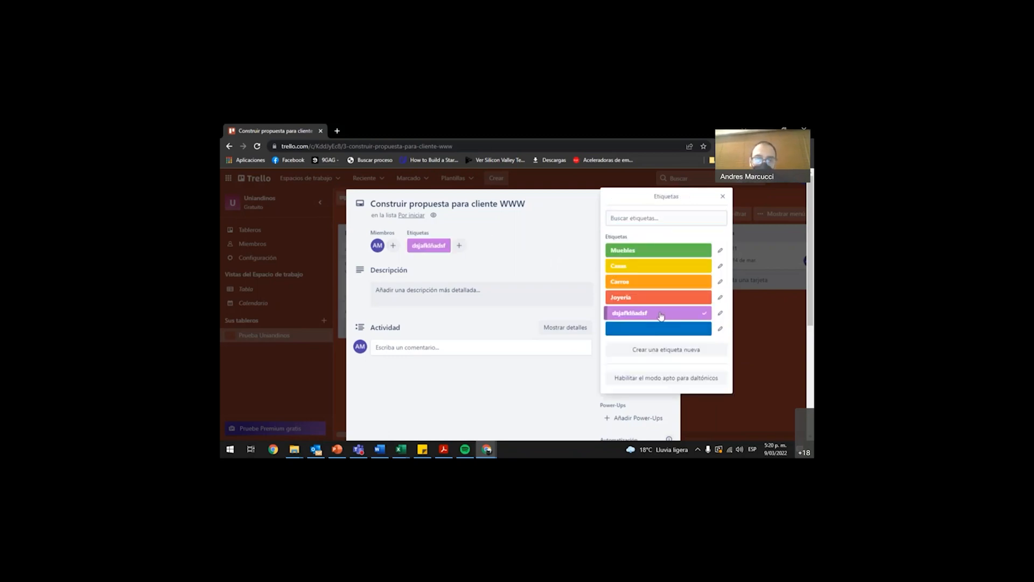
{"action": "left_click", "coordinate": [655, 300]}
{"action": "left_click", "coordinate": [660, 283]}
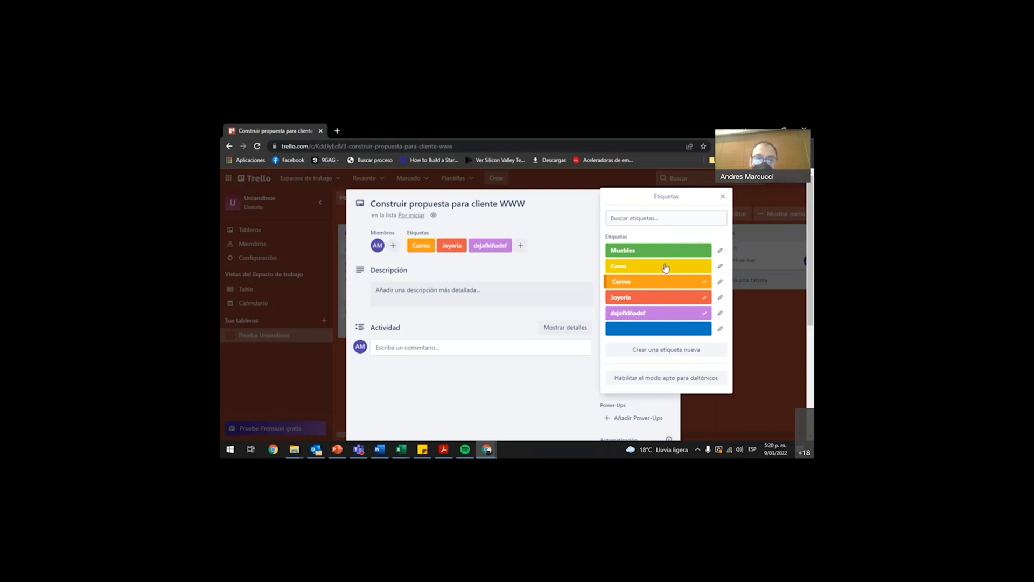
{"action": "left_click", "coordinate": [668, 268]}
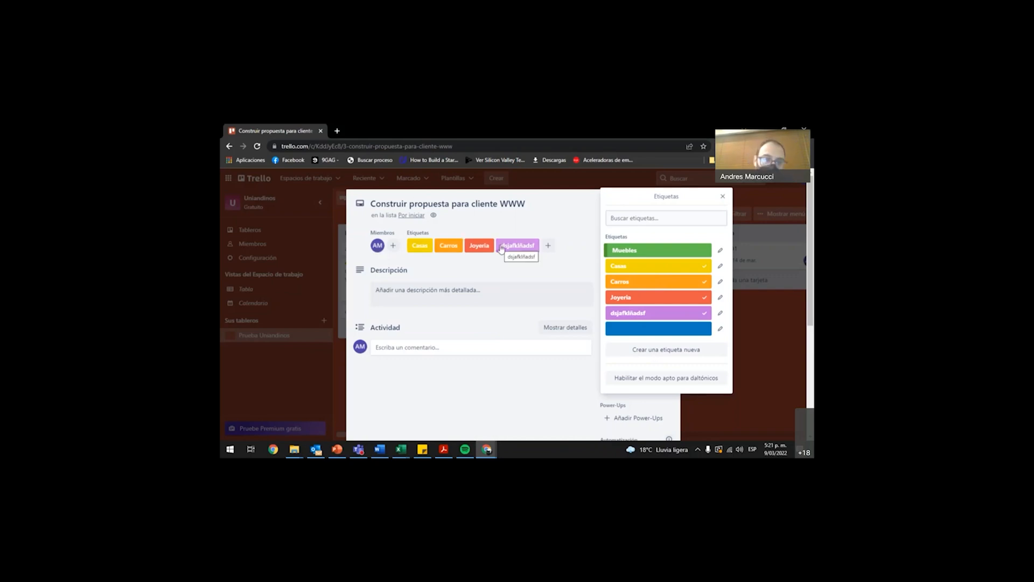
Close the label picker and view the card's comment editor without entering text.
{"action": "left_click", "coordinate": [477, 314]}
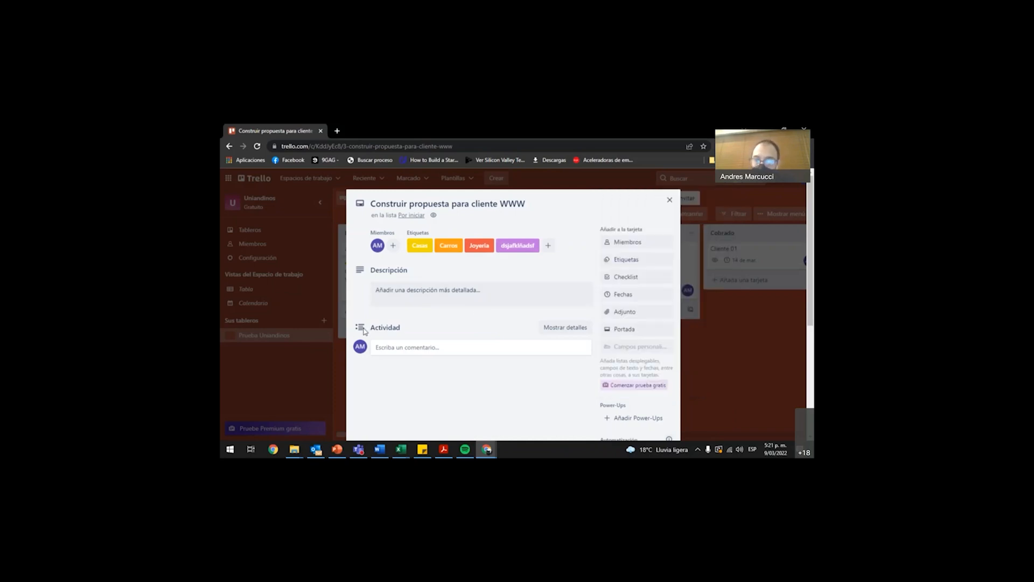
{"action": "double_click", "coordinate": [395, 329]}
{"action": "left_click", "coordinate": [426, 330]}
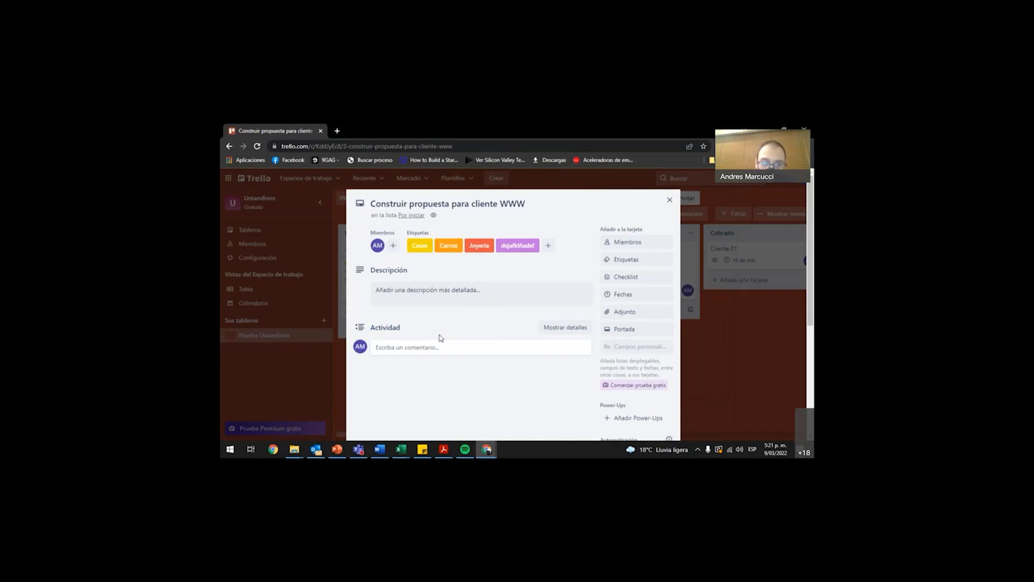
{"action": "left_click", "coordinate": [422, 349]}
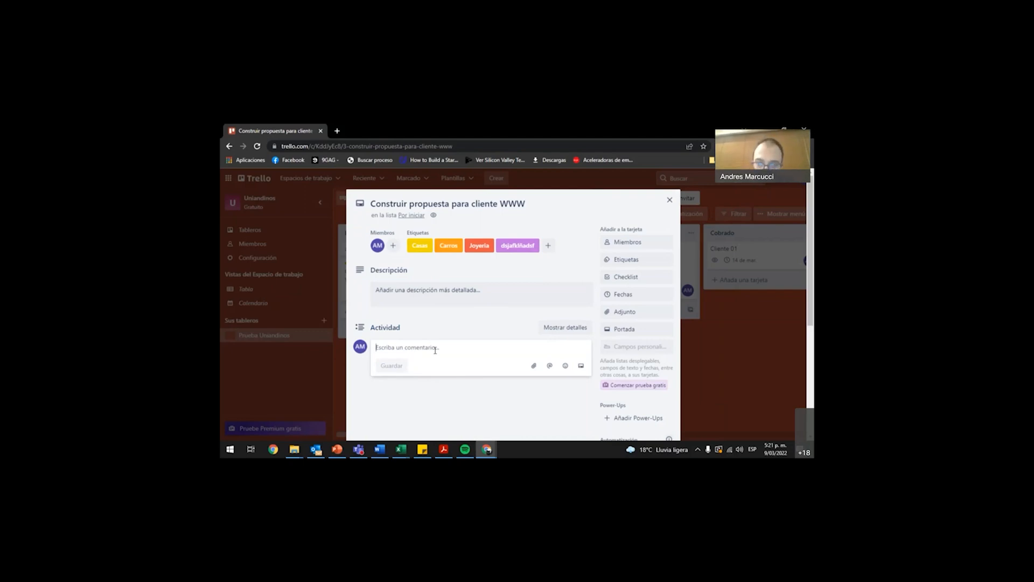
{"action": "left_click", "coordinate": [508, 320]}
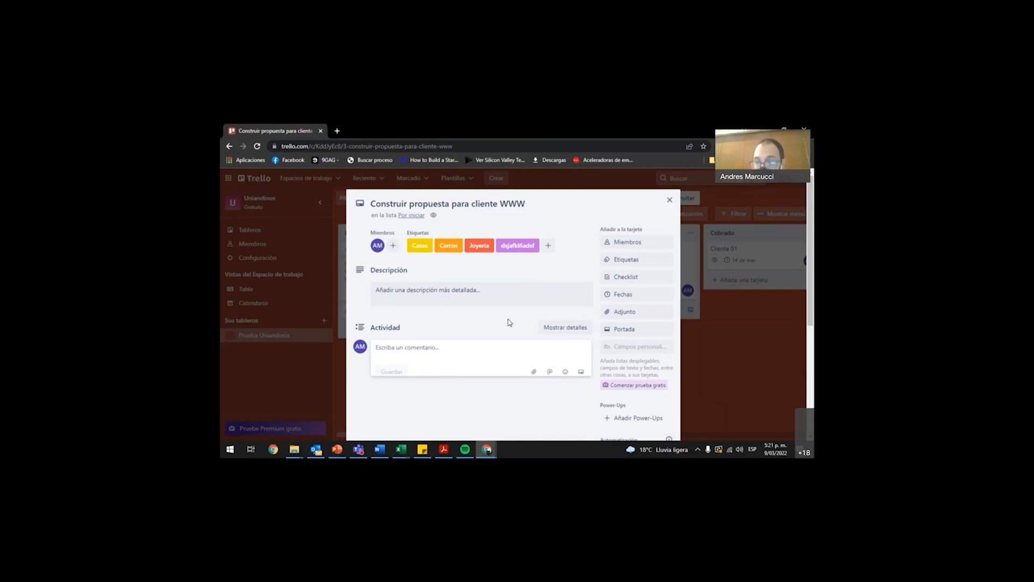
Add a checklist titled "Checklist" to the card without copying items from another checklist.
{"action": "left_click", "coordinate": [641, 277]}
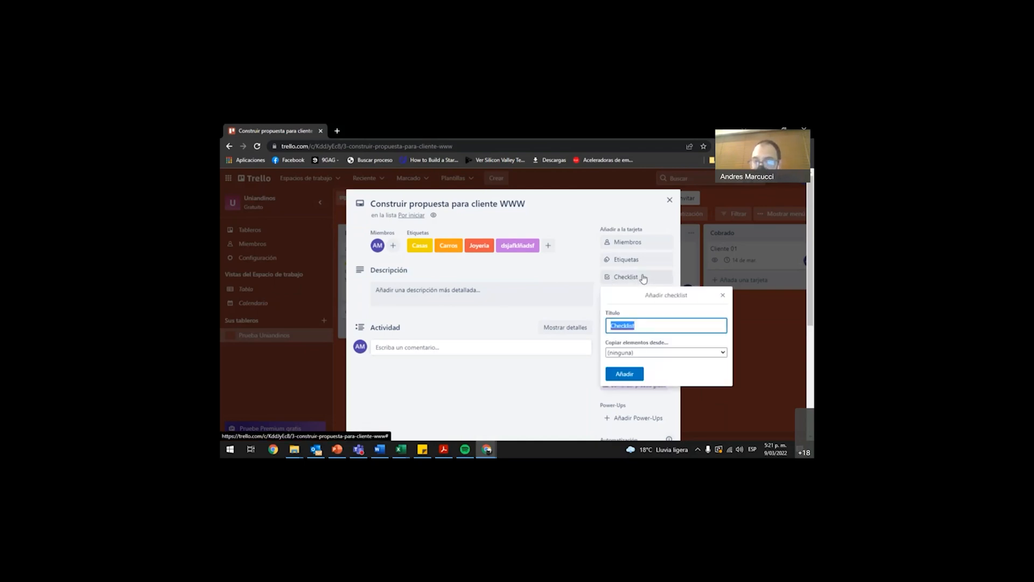
{"action": "left_click", "coordinate": [651, 325]}
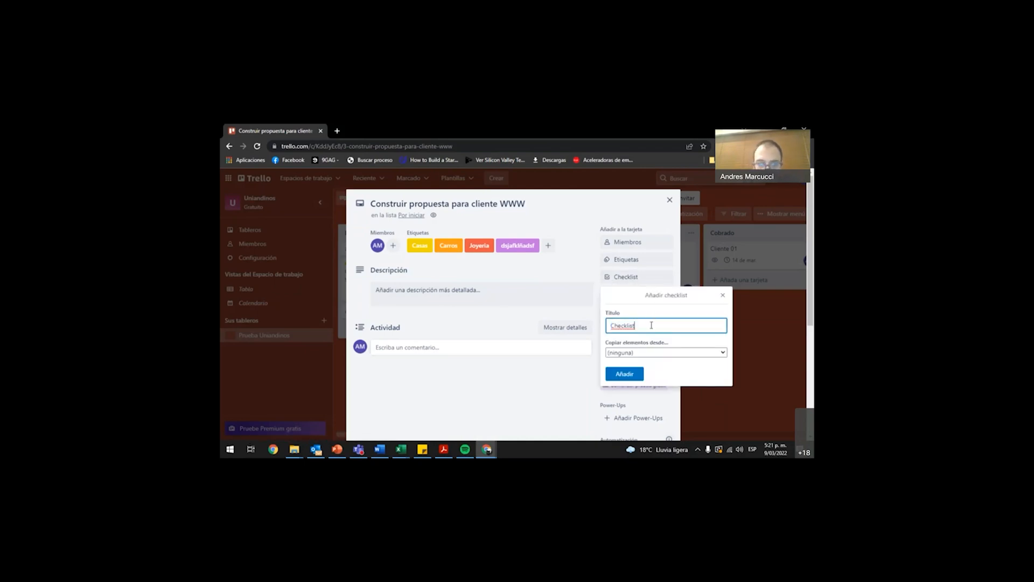
{"action": "double_click", "coordinate": [651, 325]}
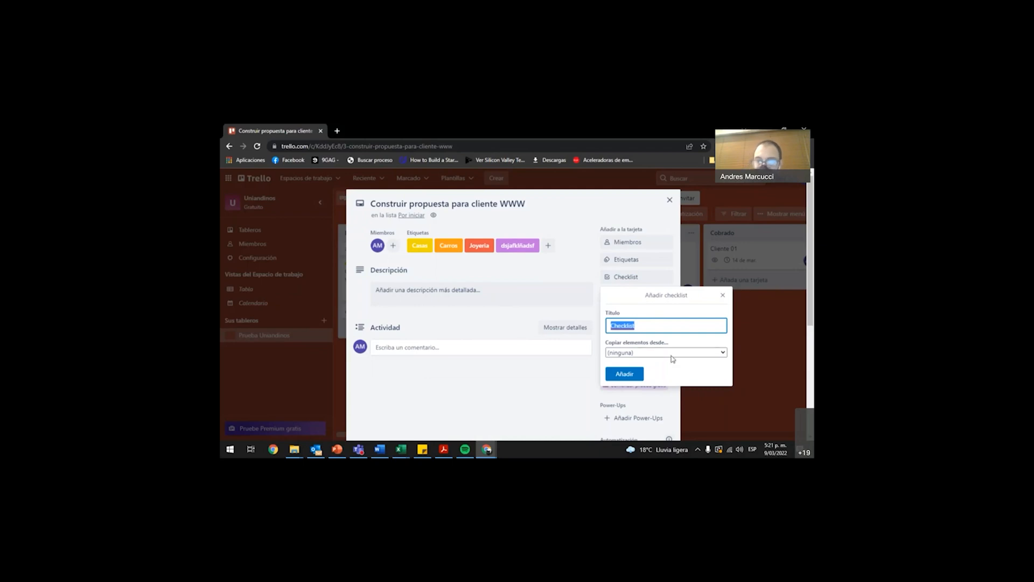
{"action": "left_click", "coordinate": [672, 355]}
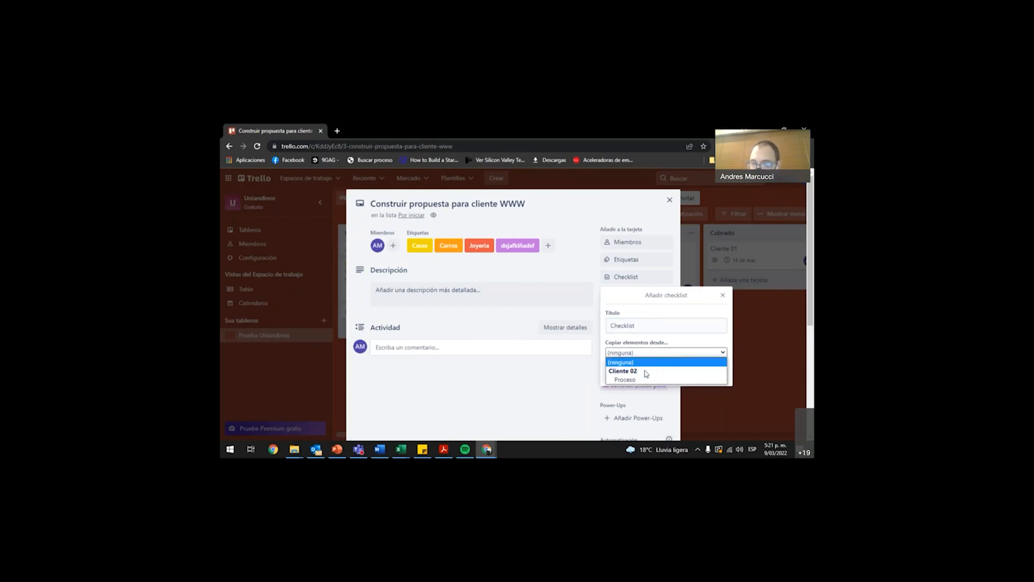
{"action": "left_click", "coordinate": [678, 345]}
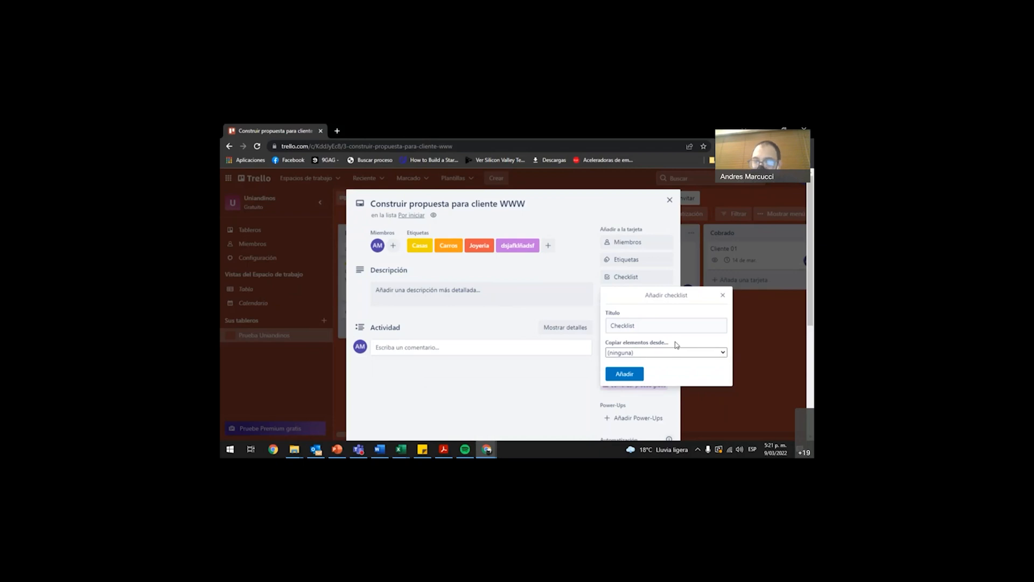
{"action": "left_click", "coordinate": [625, 374]}
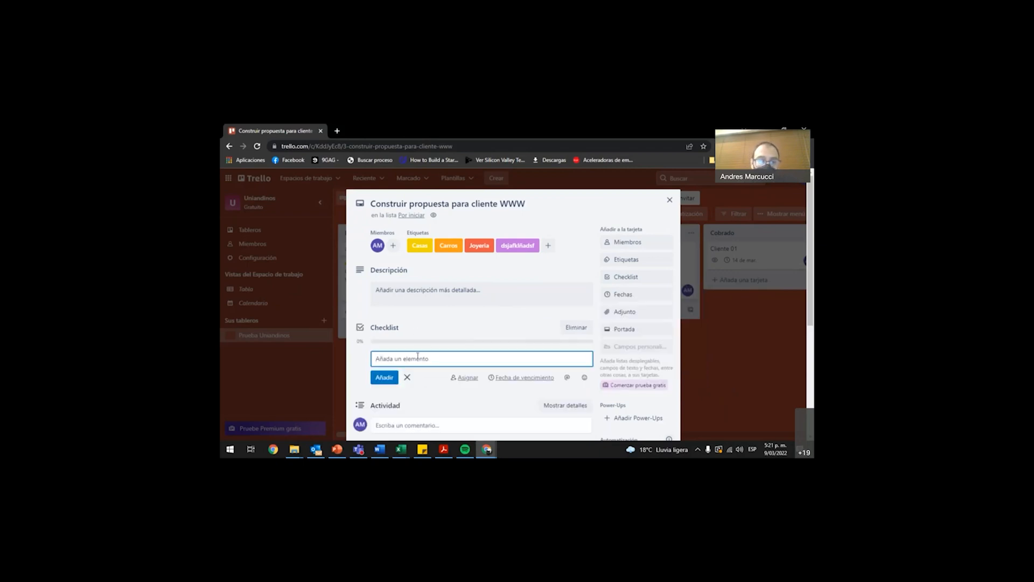
View the member assignment option for the new checklist item and dismiss it.
{"action": "scroll", "coordinate": [414, 357], "scroll_direction": "down", "scroll_amount": 1}
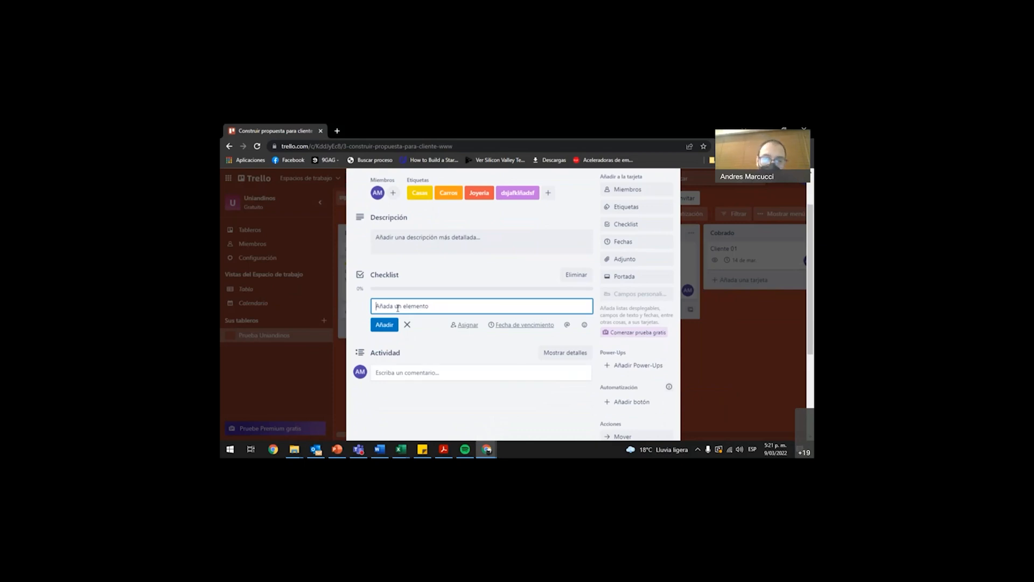
{"action": "left_click", "coordinate": [464, 326]}
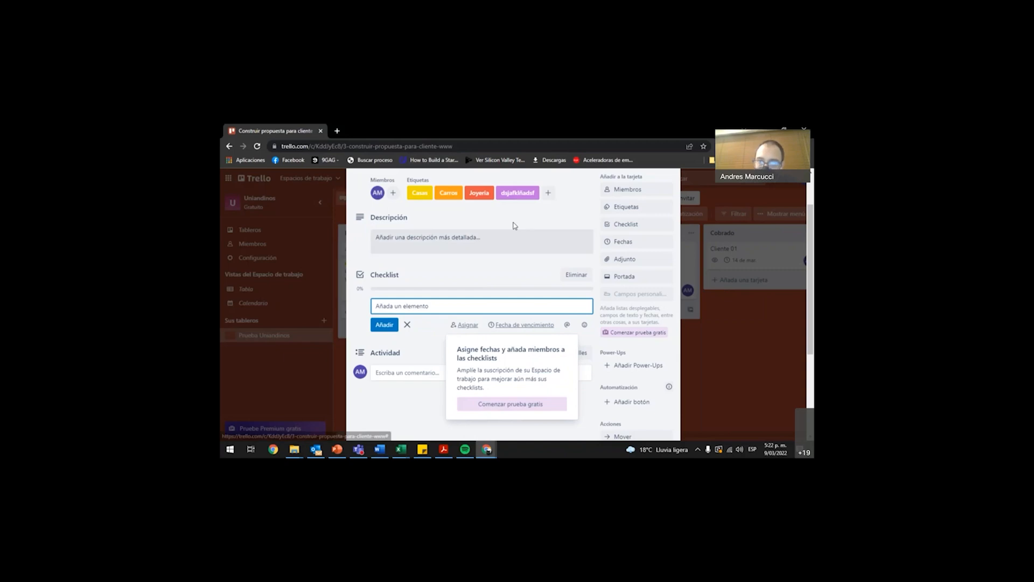
{"action": "left_click", "coordinate": [404, 178]}
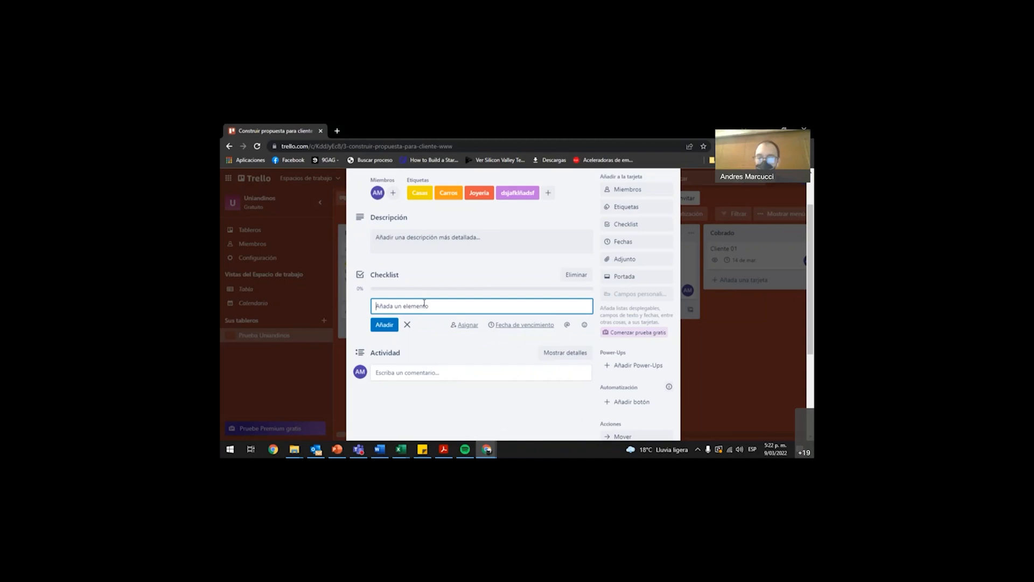
Add the items "Propuesta economica", "Diseño" and "pendiente por elvio" to the checklist.
{"action": "type", "text": "Propuest"}
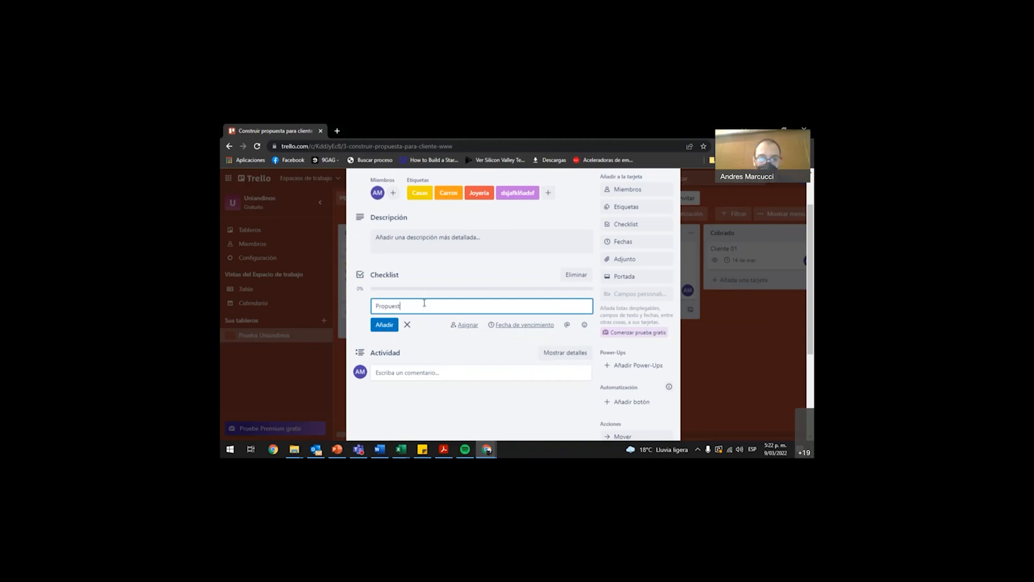
{"action": "type", "text": "a economica"}
{"action": "key", "text": "Return"}
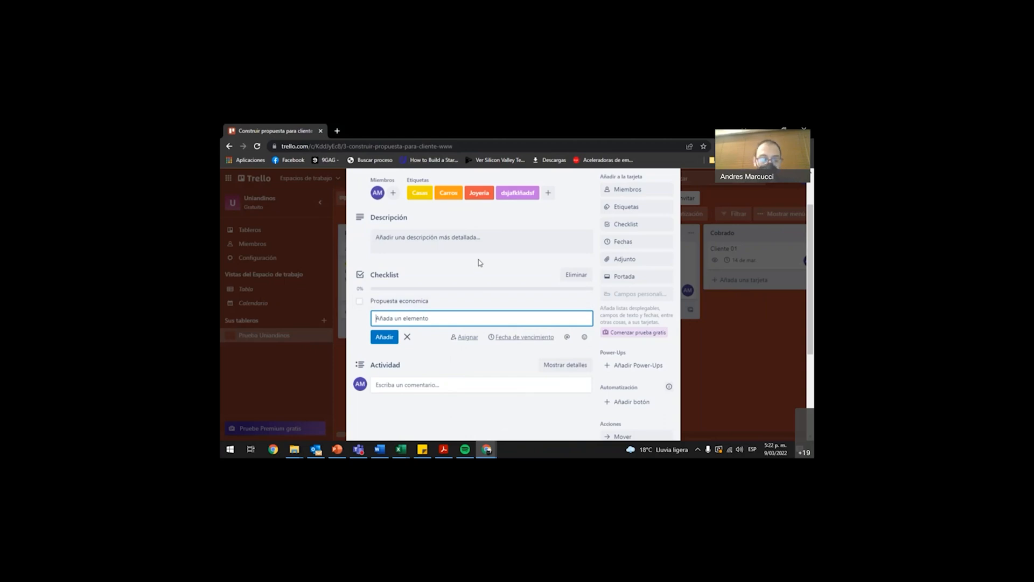
{"action": "type", "text": "Diseño"}
{"action": "key", "text": "Return"}
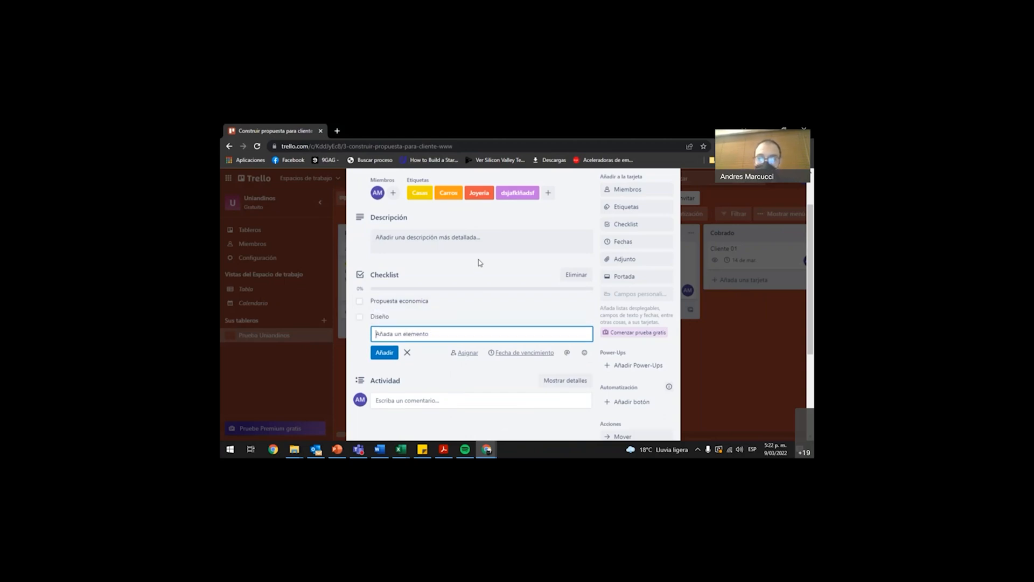
{"action": "type", "text": "pendiente por elvio"}
{"action": "key", "text": "Return"}
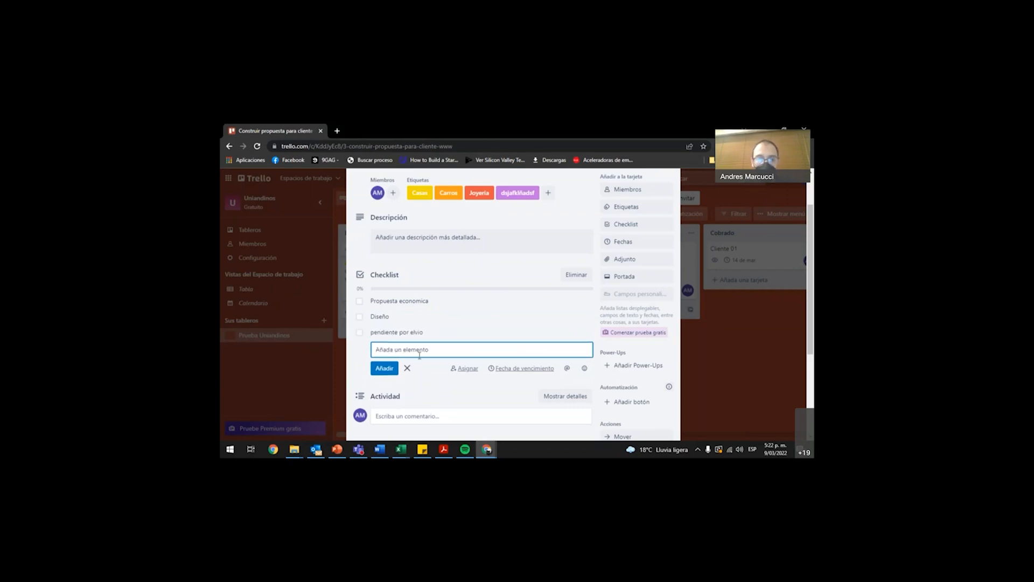
Correct the third checklist item to "pendiente por envio" and mark "Propuesta economica" as completed.
{"action": "left_click", "coordinate": [431, 331]}
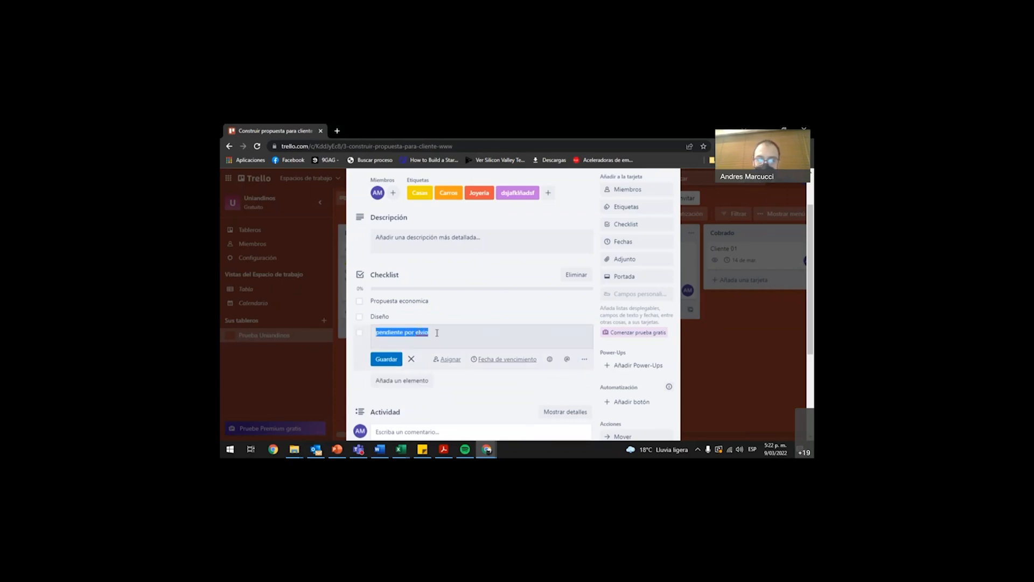
{"action": "key", "text": "Left"}
{"action": "key", "text": "Right"}
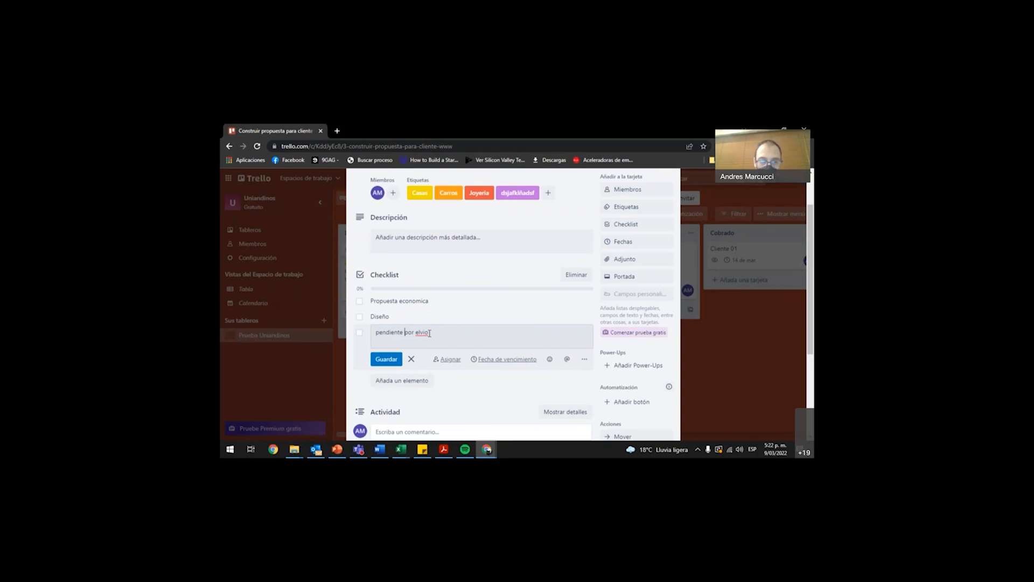
{"action": "key", "text": "BackSpace"}
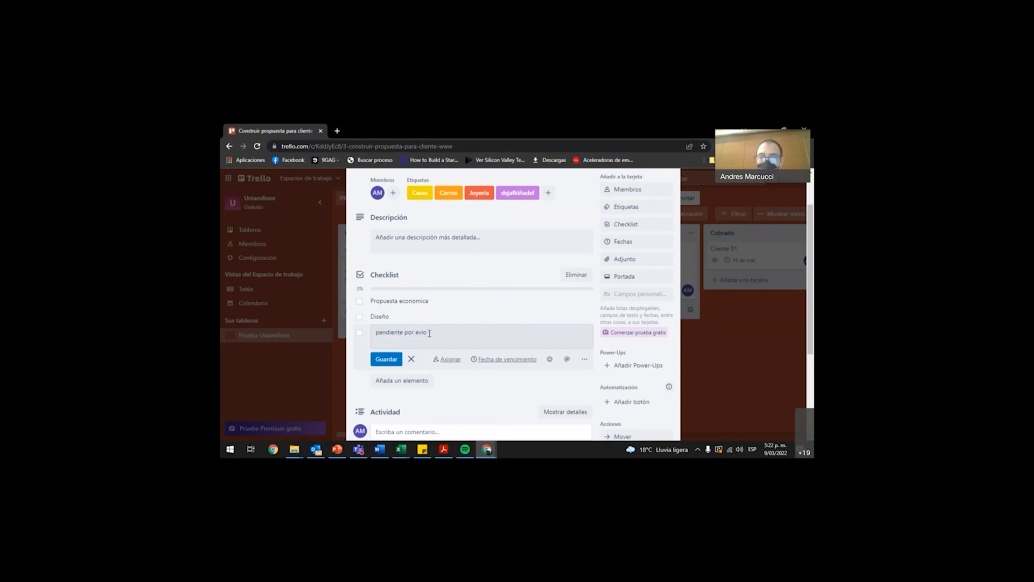
{"action": "type", "text": "n"}
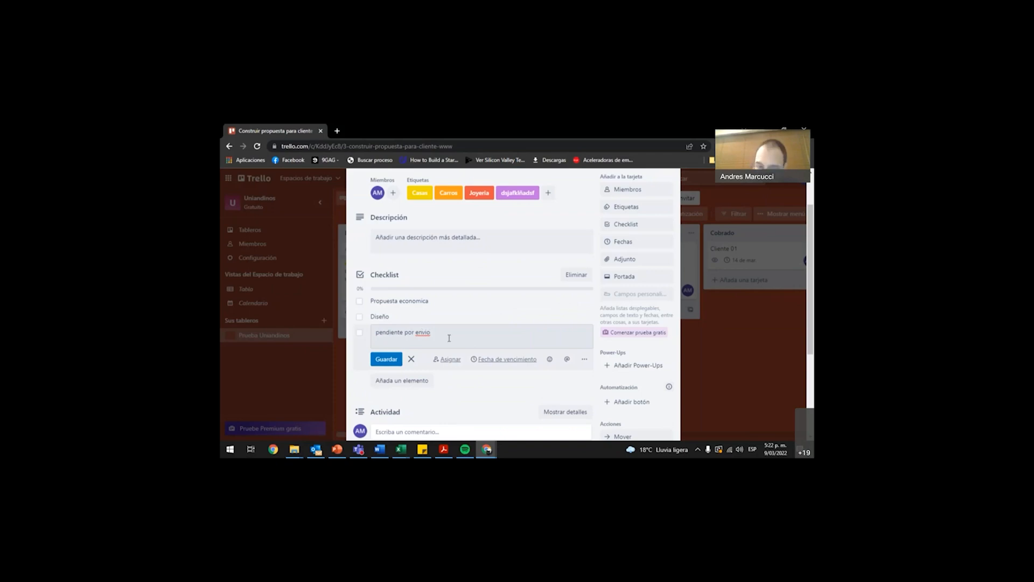
{"action": "left_click", "coordinate": [392, 361]}
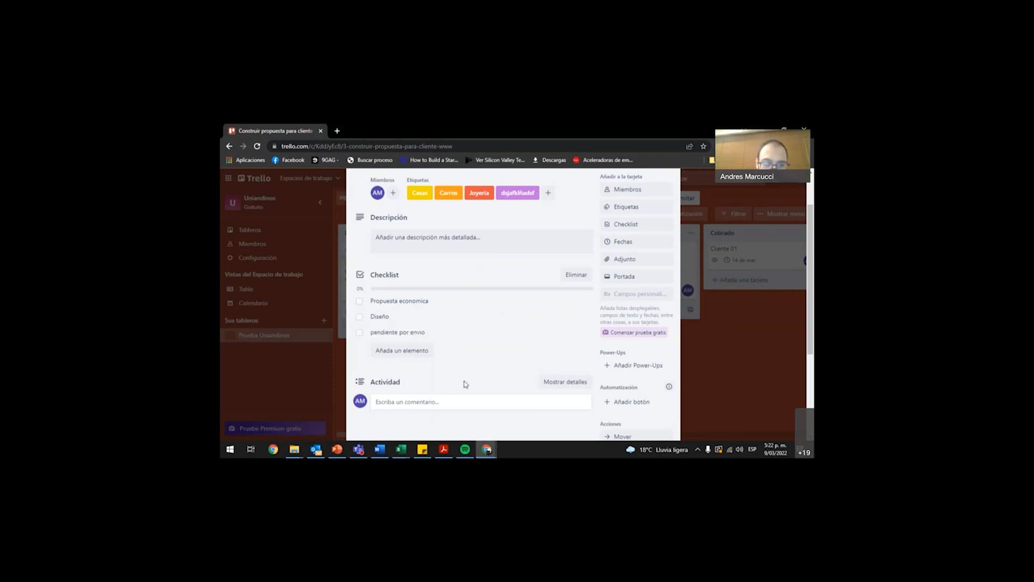
{"action": "left_click", "coordinate": [360, 303]}
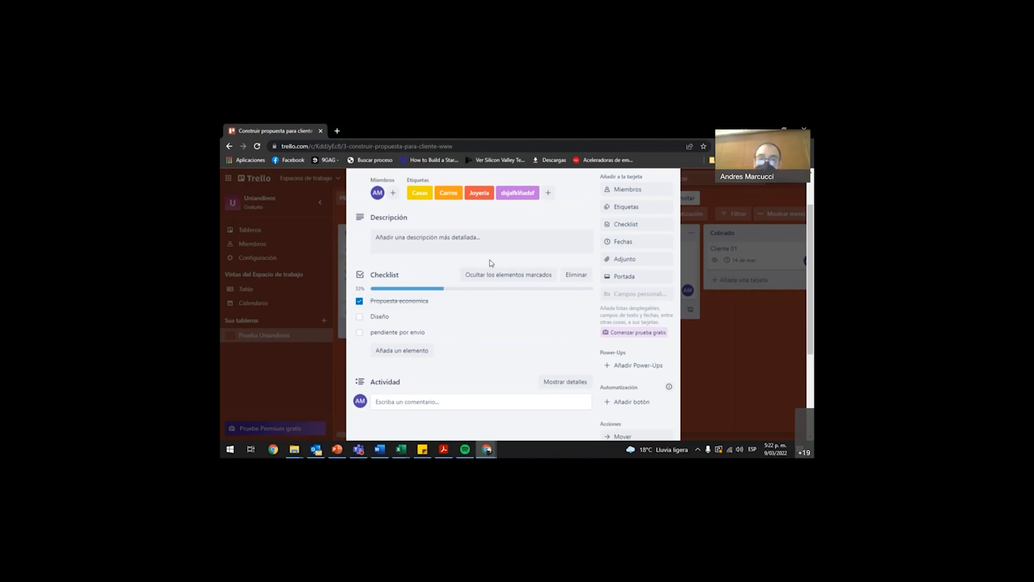
Set the card's start date to 10/03/2022 and its due date to 10/3/2022 at 17:22, and save the dates.
{"action": "left_click", "coordinate": [627, 242]}
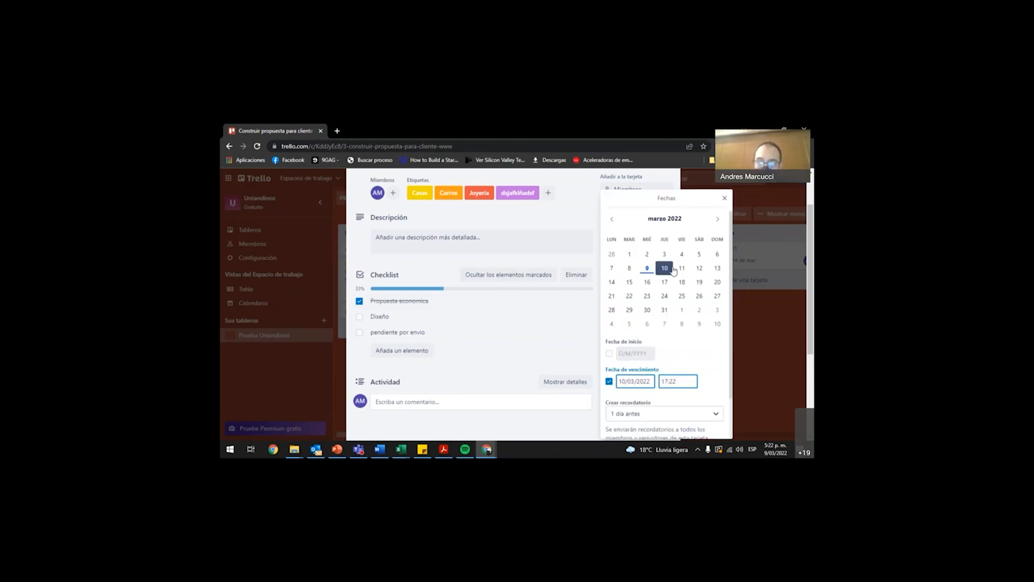
{"action": "left_click", "coordinate": [666, 271]}
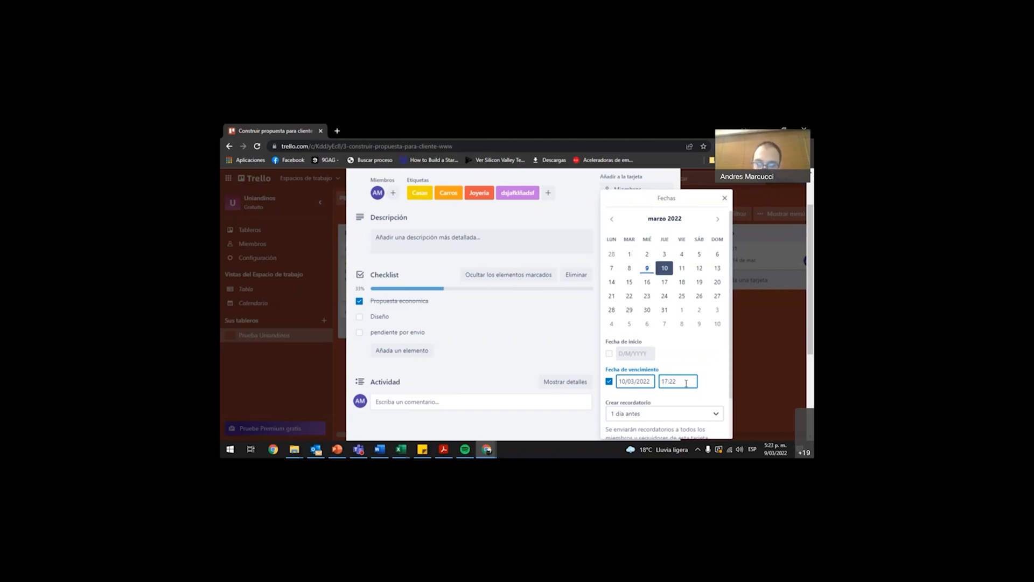
{"action": "scroll", "coordinate": [686, 383], "scroll_direction": "down", "scroll_amount": 1}
{"action": "left_click", "coordinate": [698, 367]}
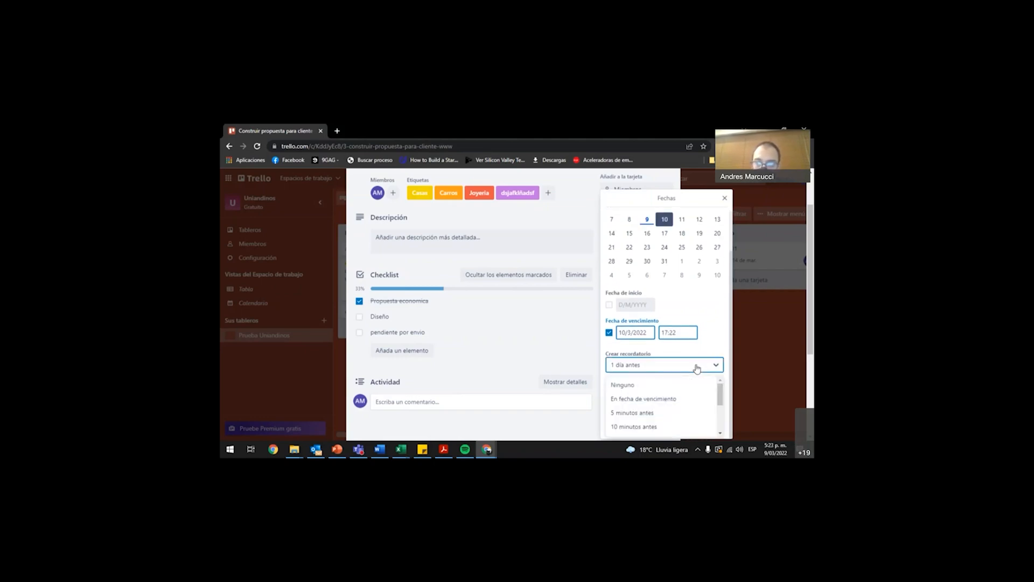
{"action": "scroll", "coordinate": [647, 396], "scroll_direction": "down", "scroll_amount": 3}
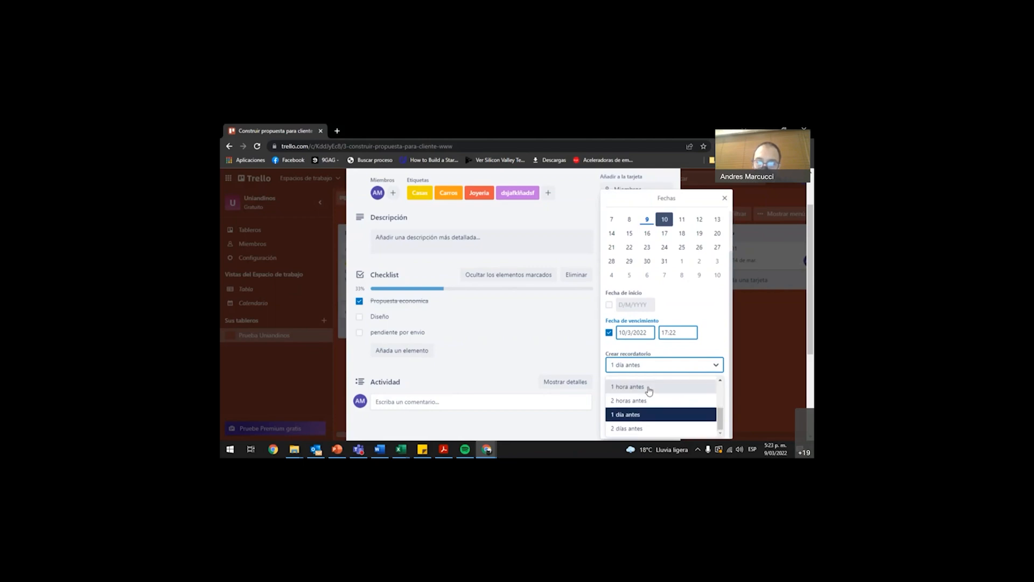
{"action": "left_click", "coordinate": [716, 328]}
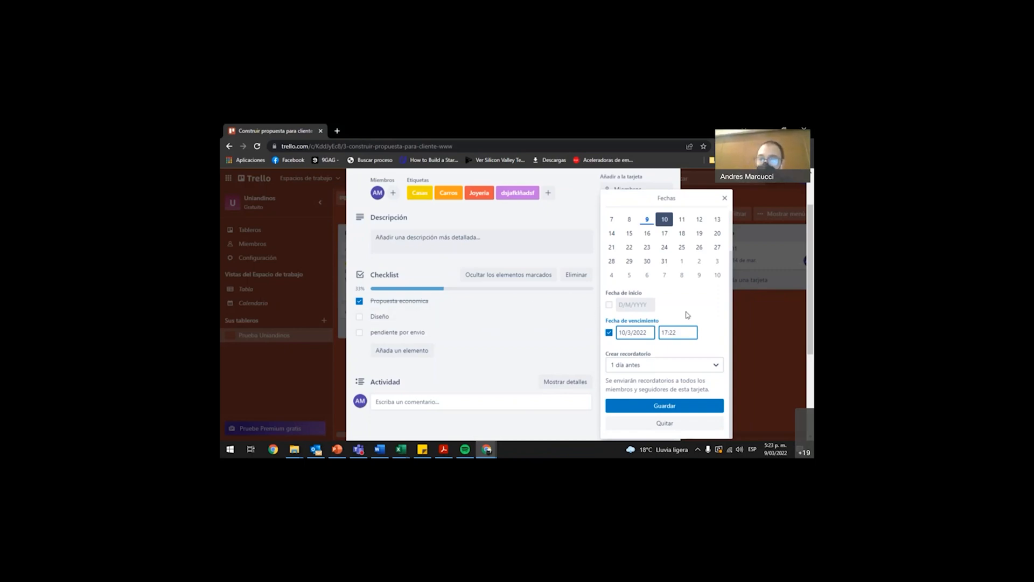
{"action": "left_click", "coordinate": [610, 306]}
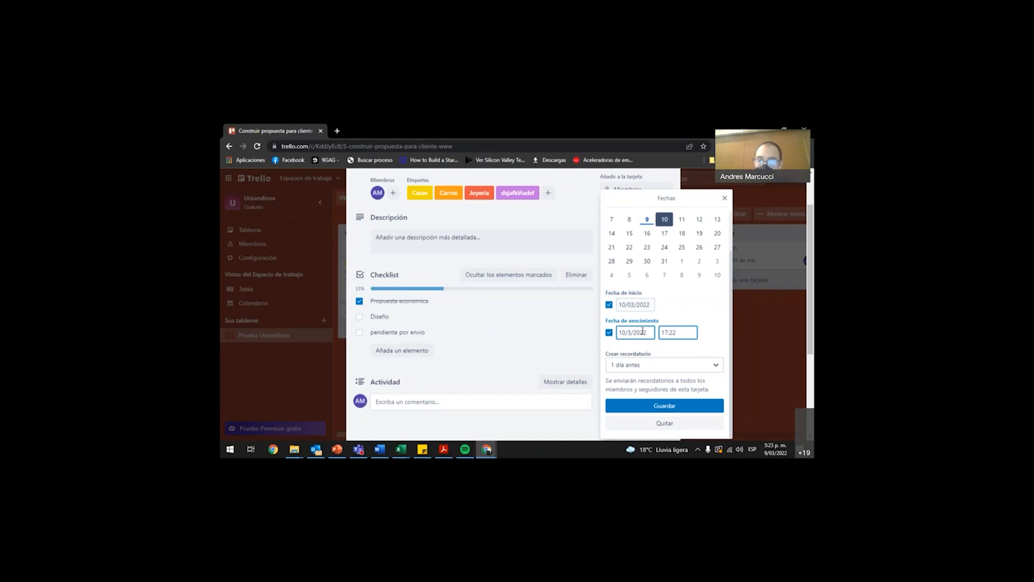
{"action": "left_click", "coordinate": [678, 408]}
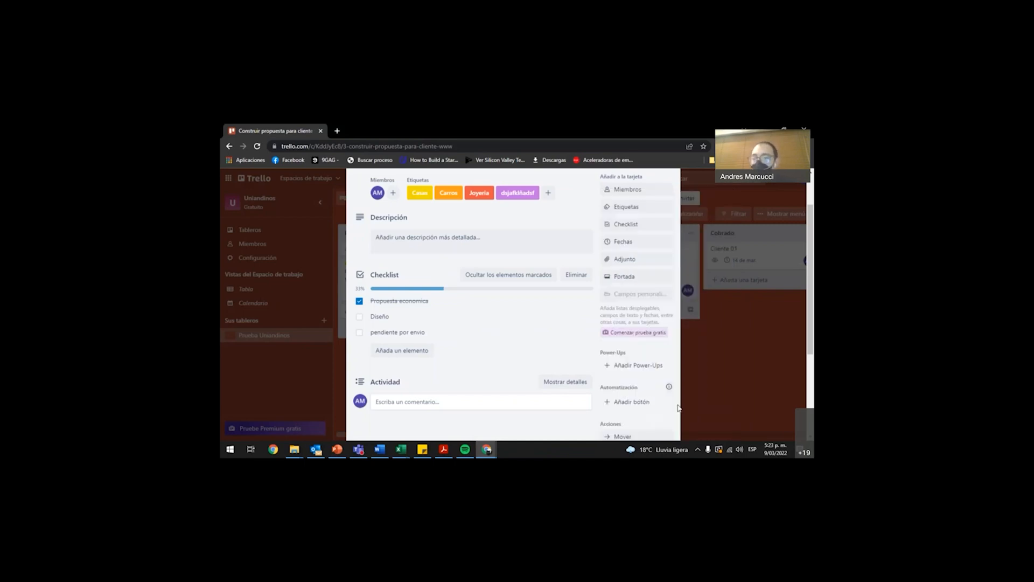
View the card's attachment sources and cover options, closing both without attaching or applying anything.
{"action": "left_click", "coordinate": [621, 264]}
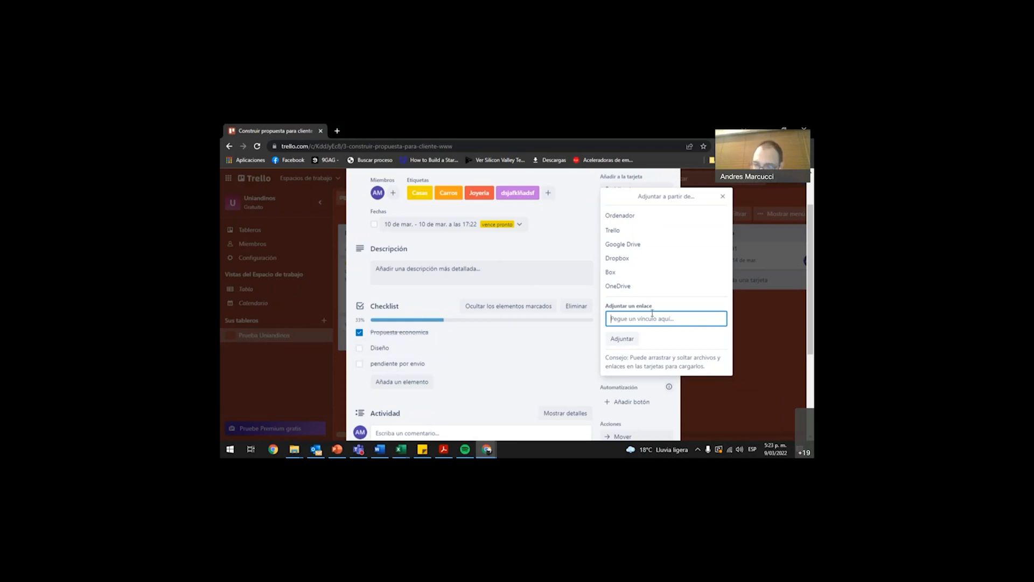
{"action": "left_click", "coordinate": [578, 296]}
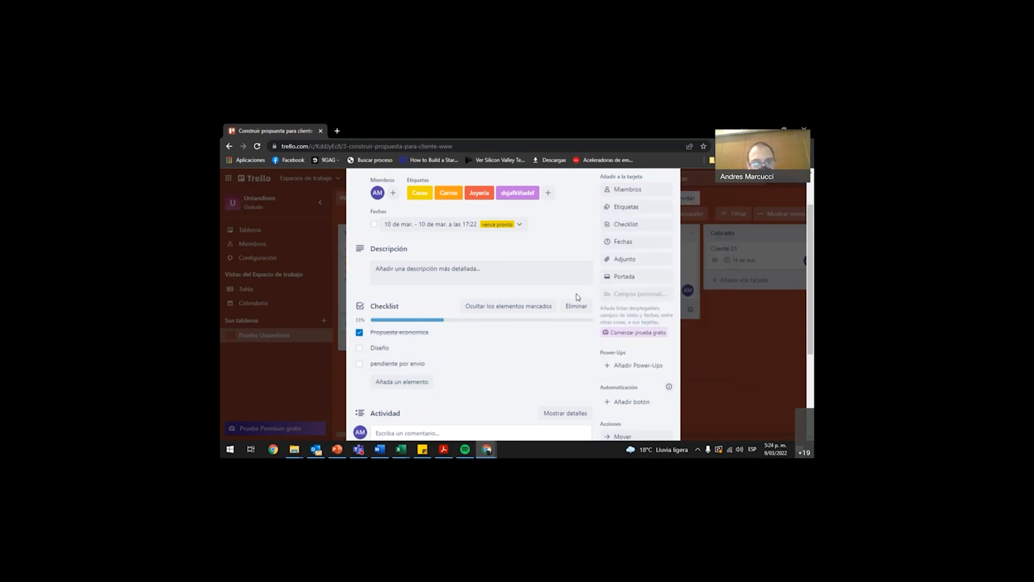
{"action": "left_click", "coordinate": [638, 279]}
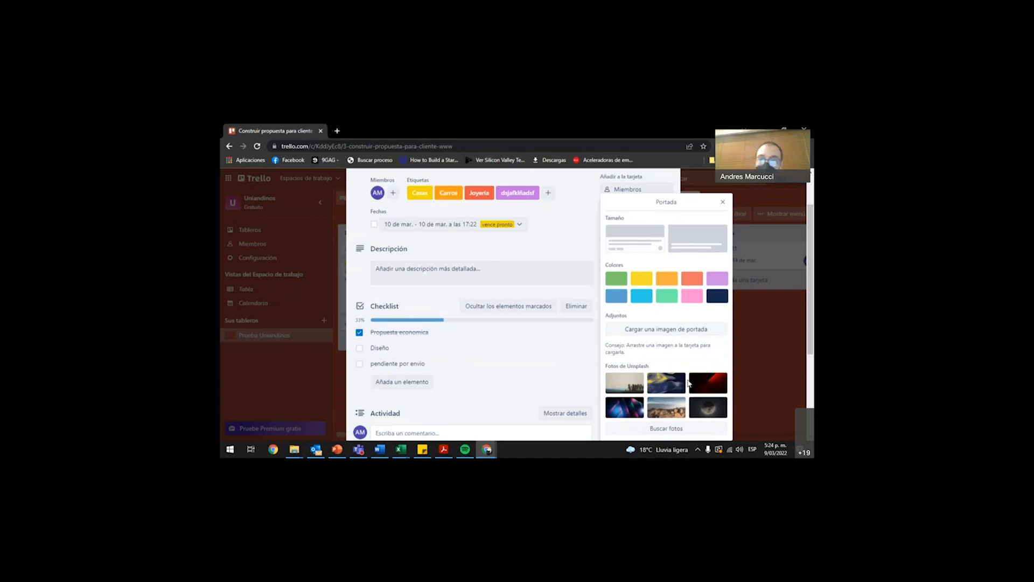
{"action": "left_click", "coordinate": [724, 203]}
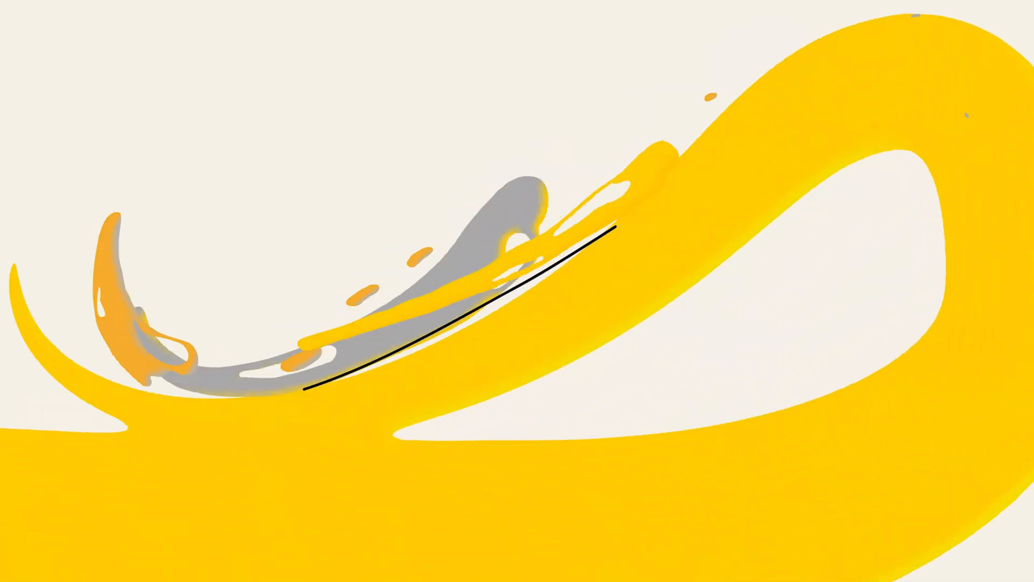